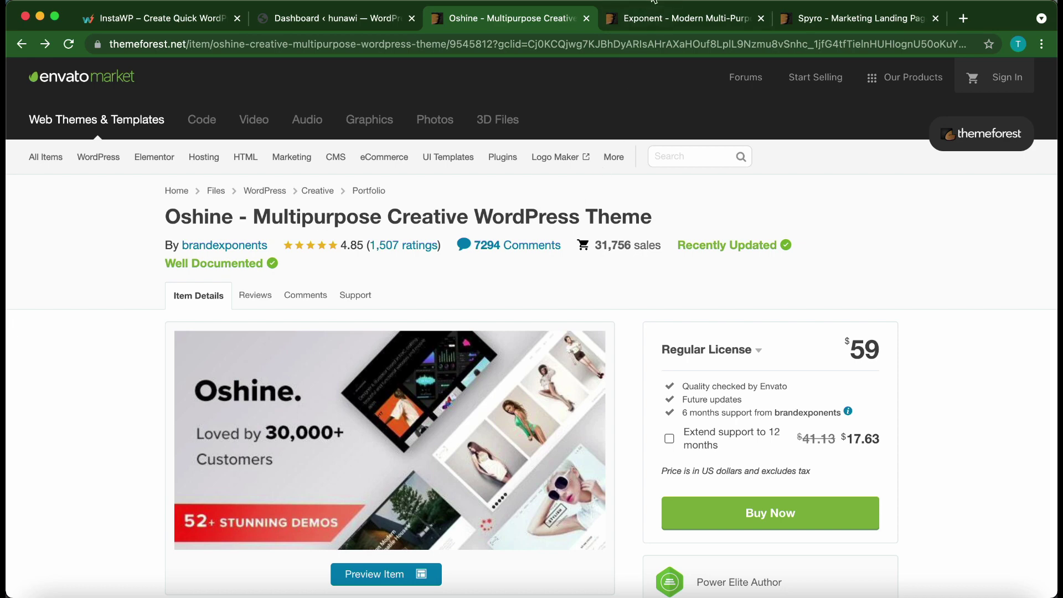
- Look over the Exponent and Spyro theme pages in the store
click(649, 28)
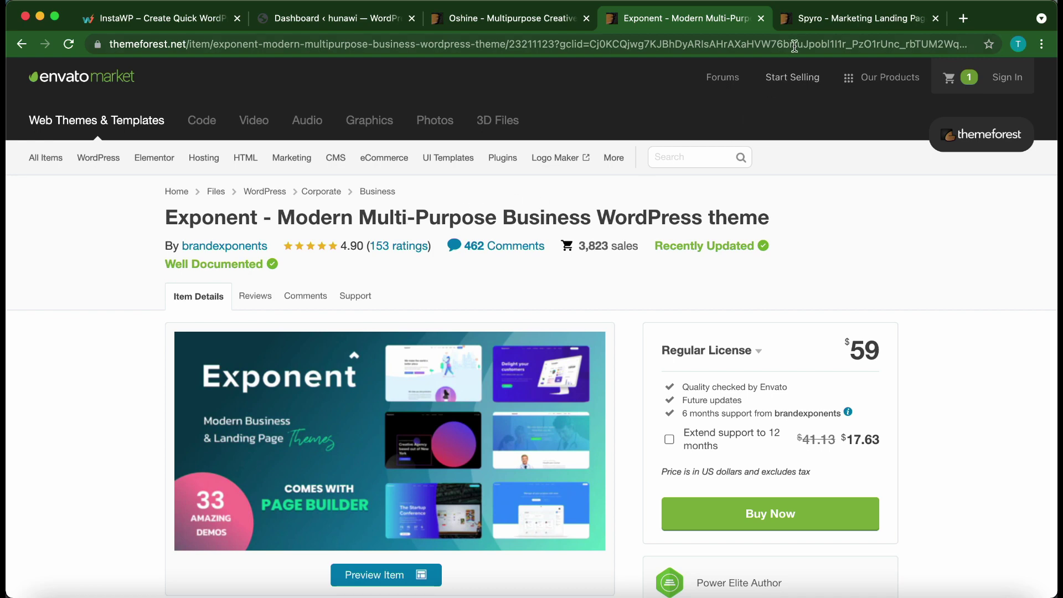
click(814, 23)
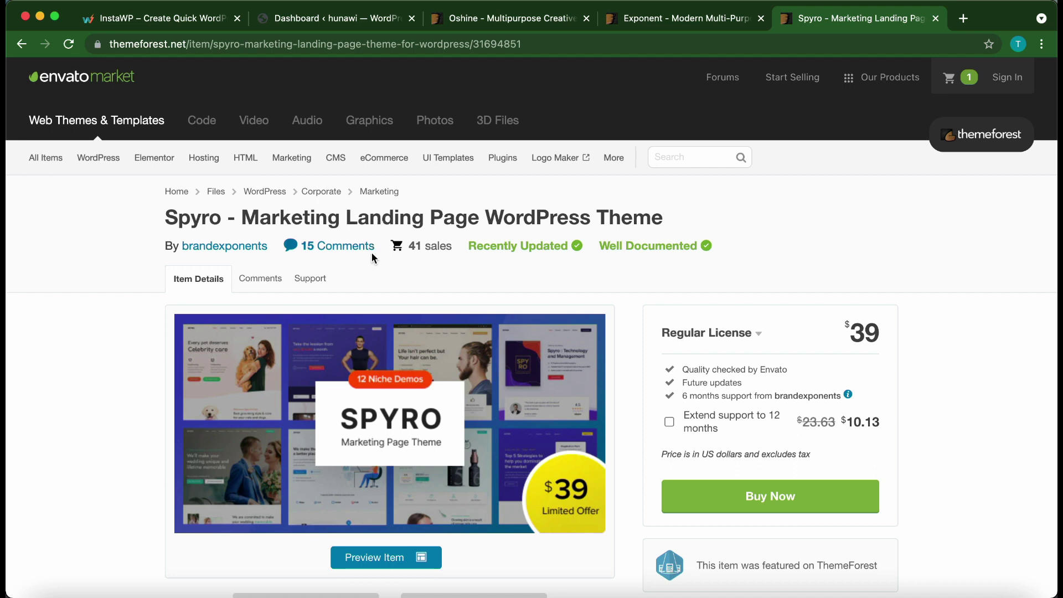
scroll(372, 281, down, 1)
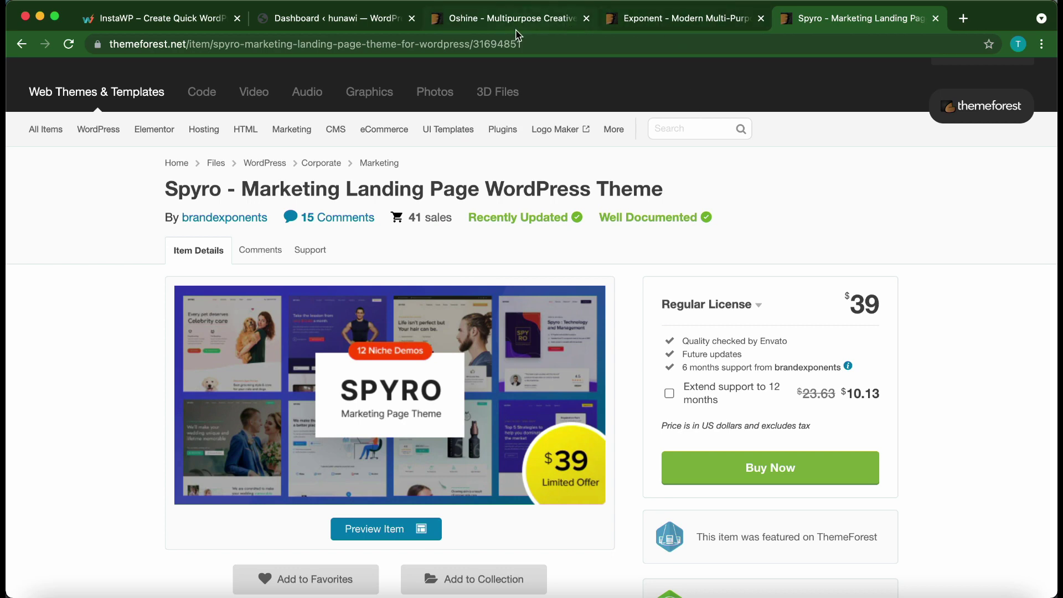
scroll(465, 251, down, 2)
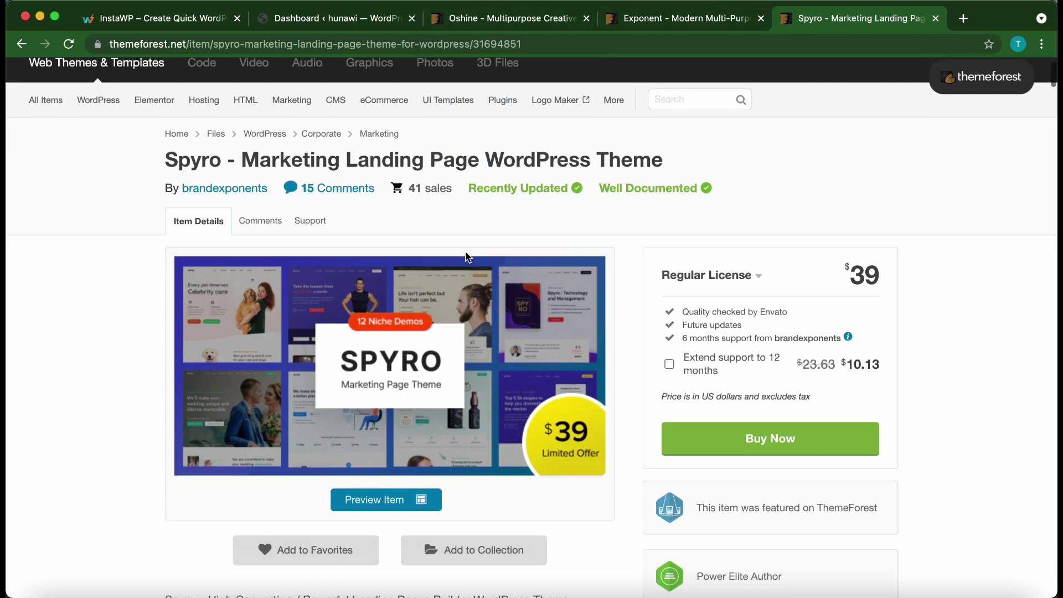
scroll(466, 250, up, 3)
mouse_move(478, 175)
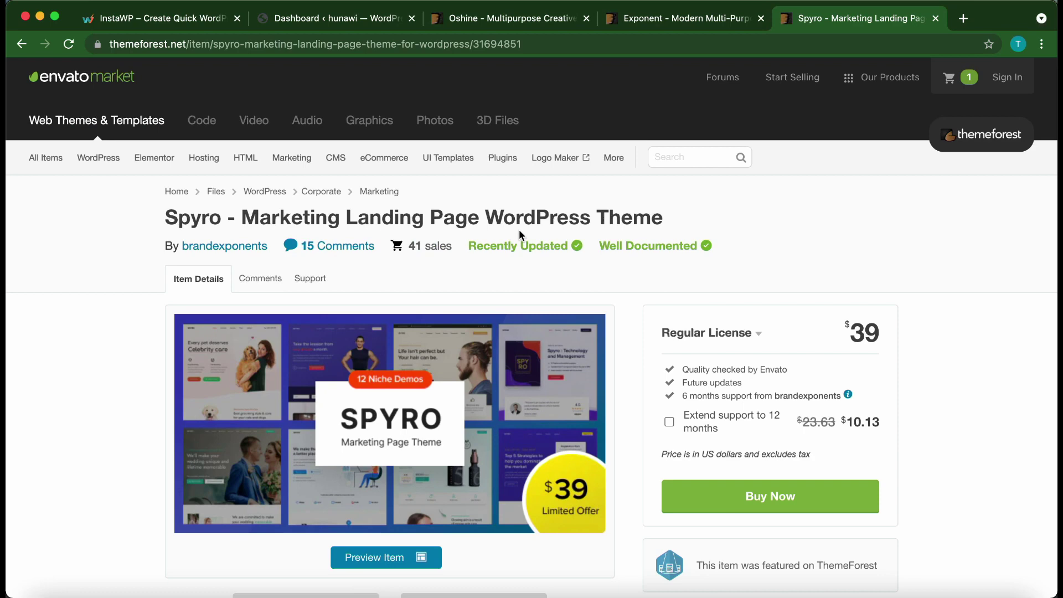
scroll(519, 231, down, 2)
scroll(519, 232, up, 2)
scroll(498, 272, down, 2)
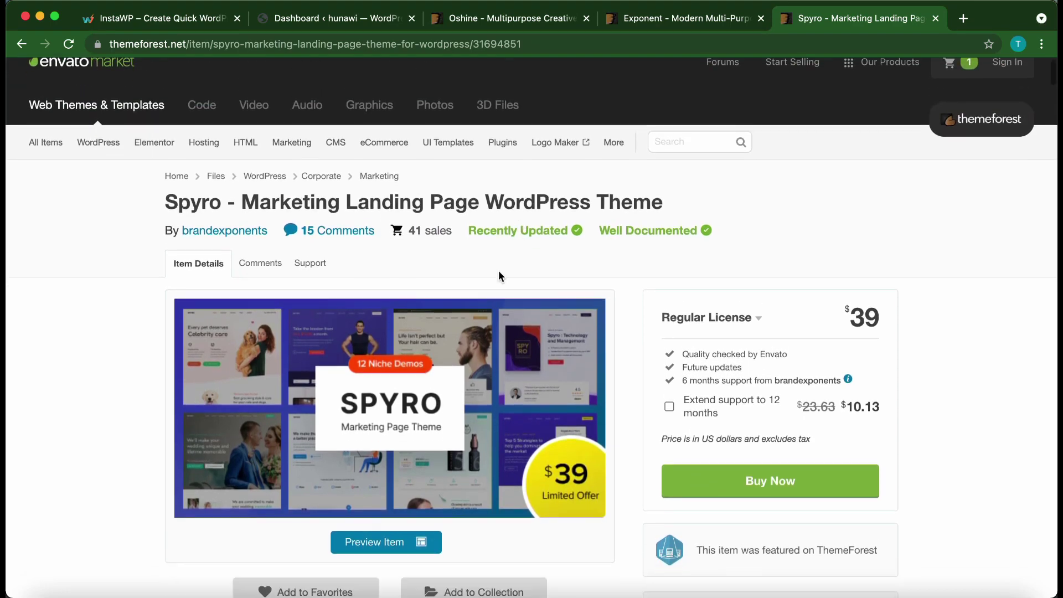
scroll(498, 273, up, 3)
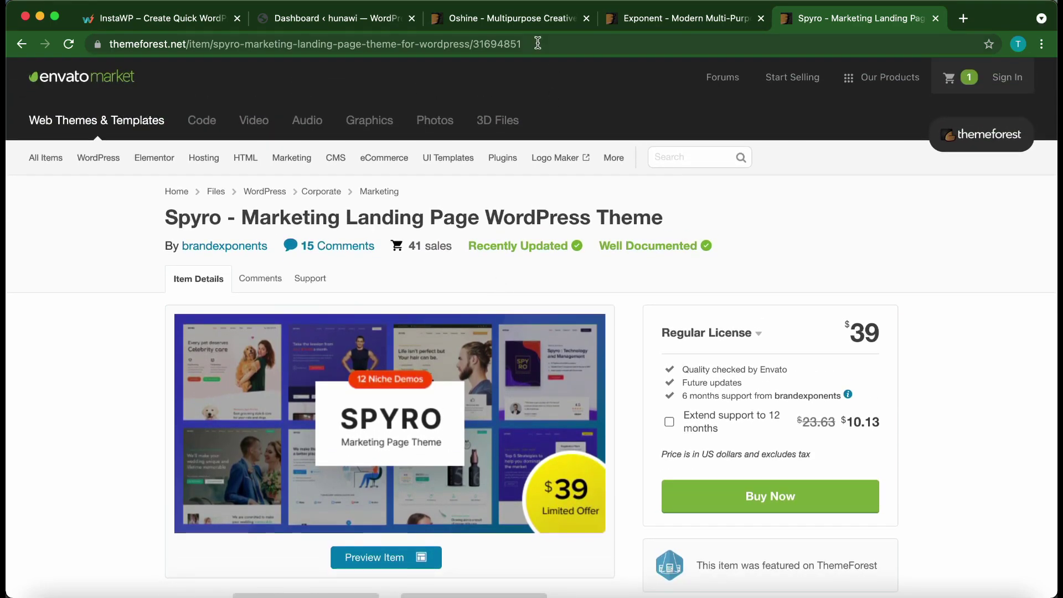
- Add the Oshine theme to the ThemeForest cart at US$59, then close the store tabs
click(526, 18)
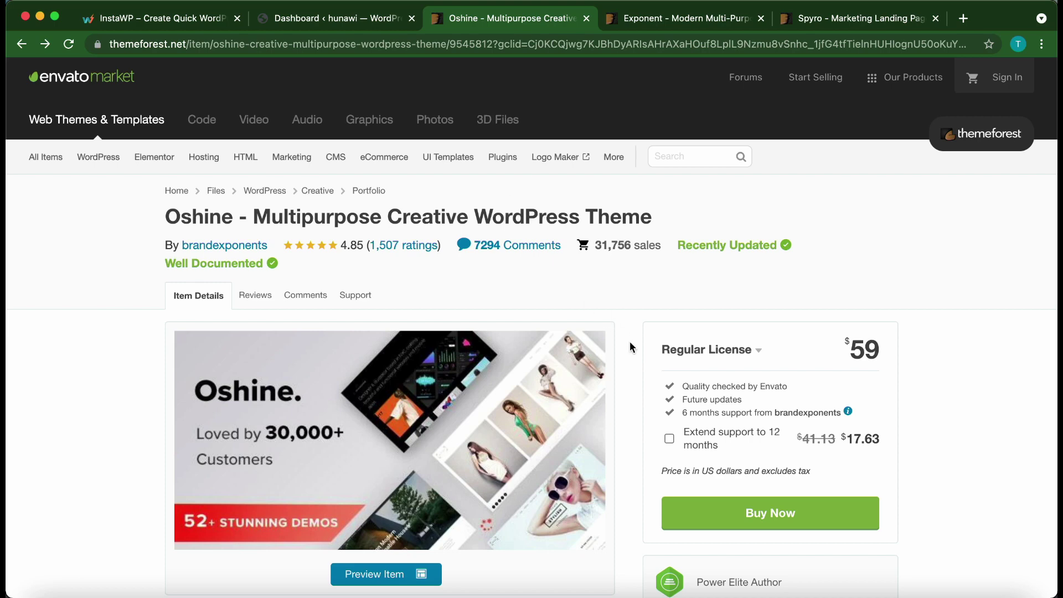
scroll(630, 342, down, 2)
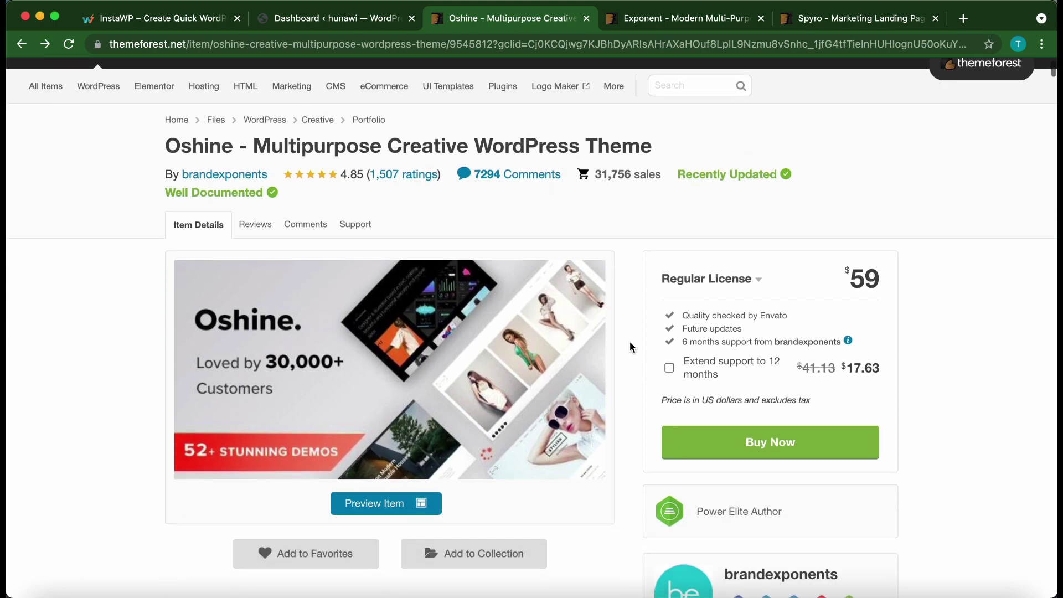
click(713, 447)
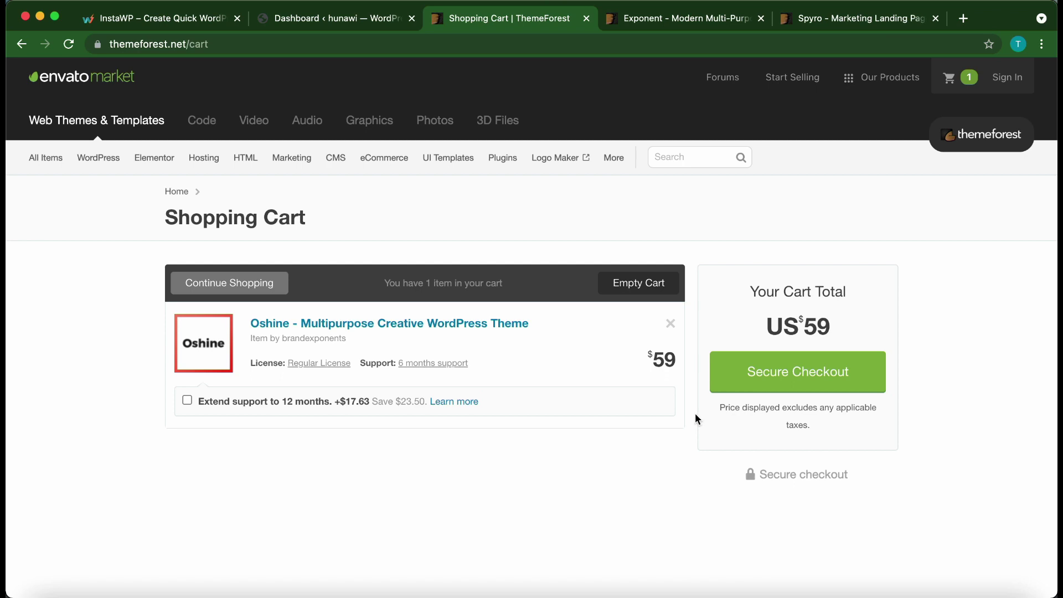
key(super+w)
key(super+w)
key(super+w)
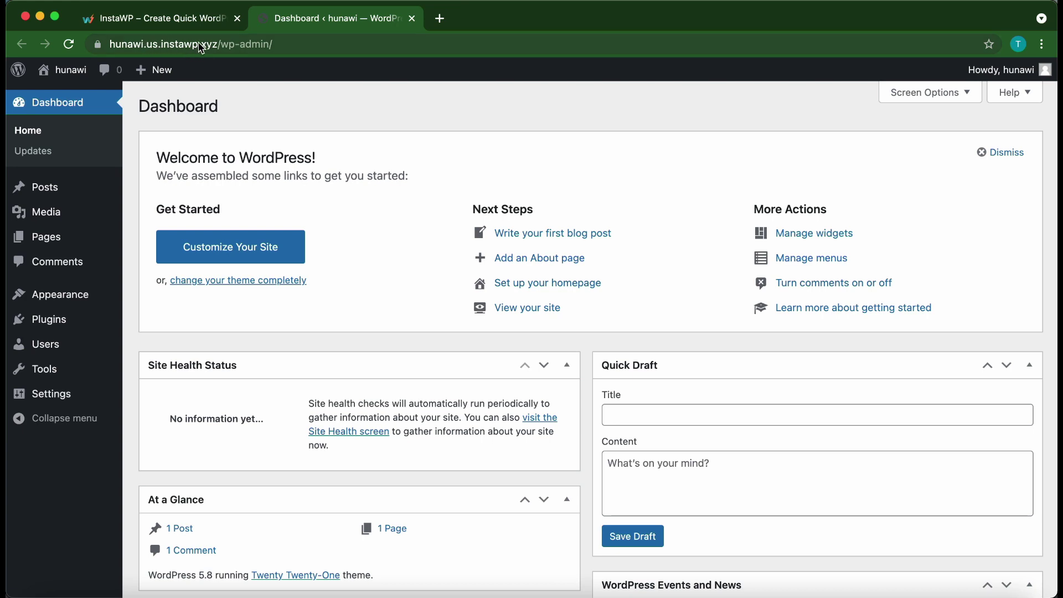
click(198, 19)
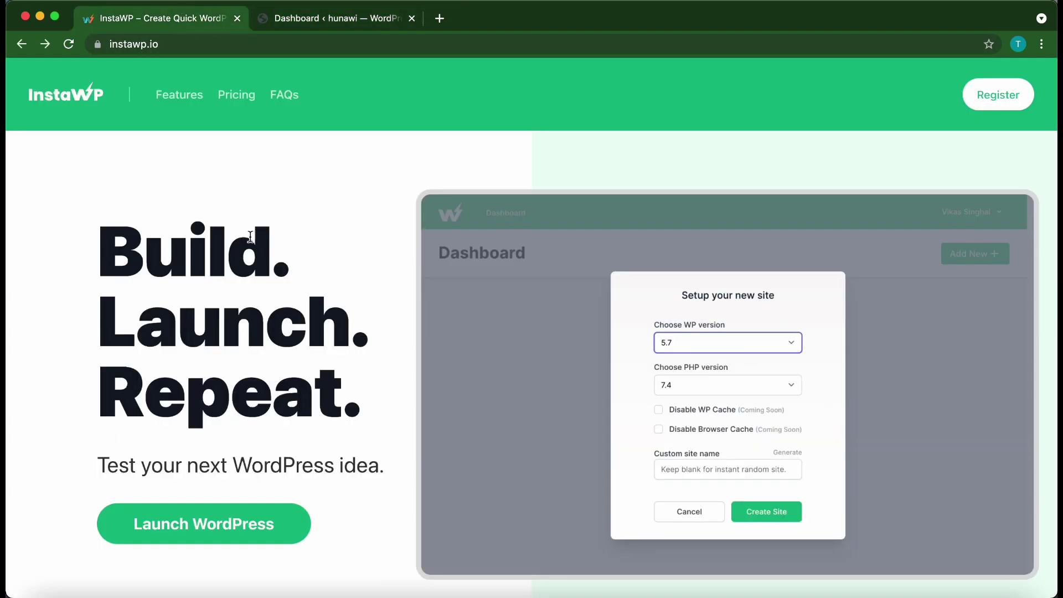
scroll(251, 338, down, 5)
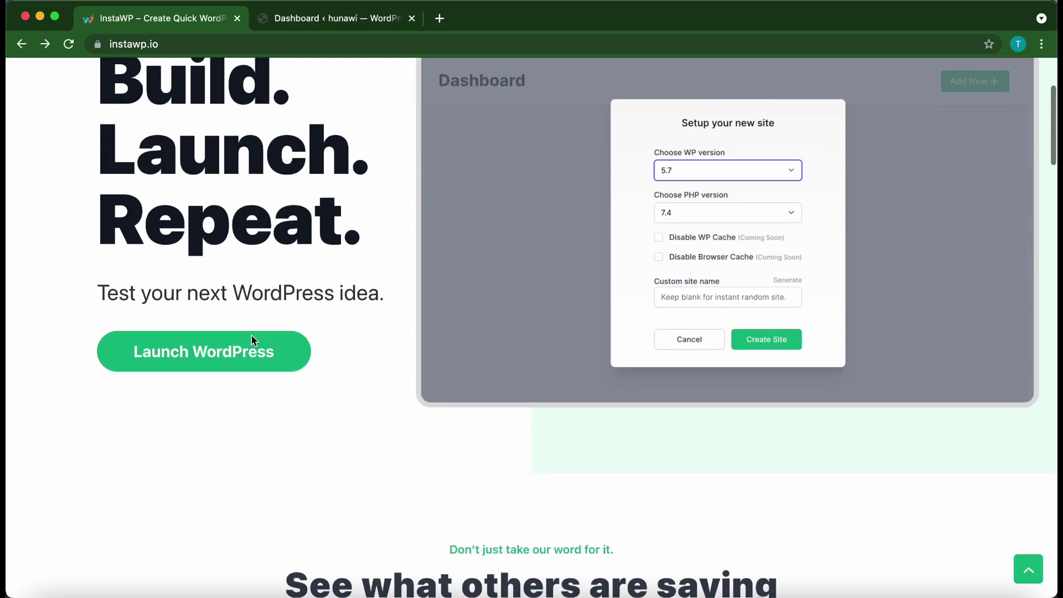
scroll(252, 339, down, 2)
scroll(252, 339, down, 6)
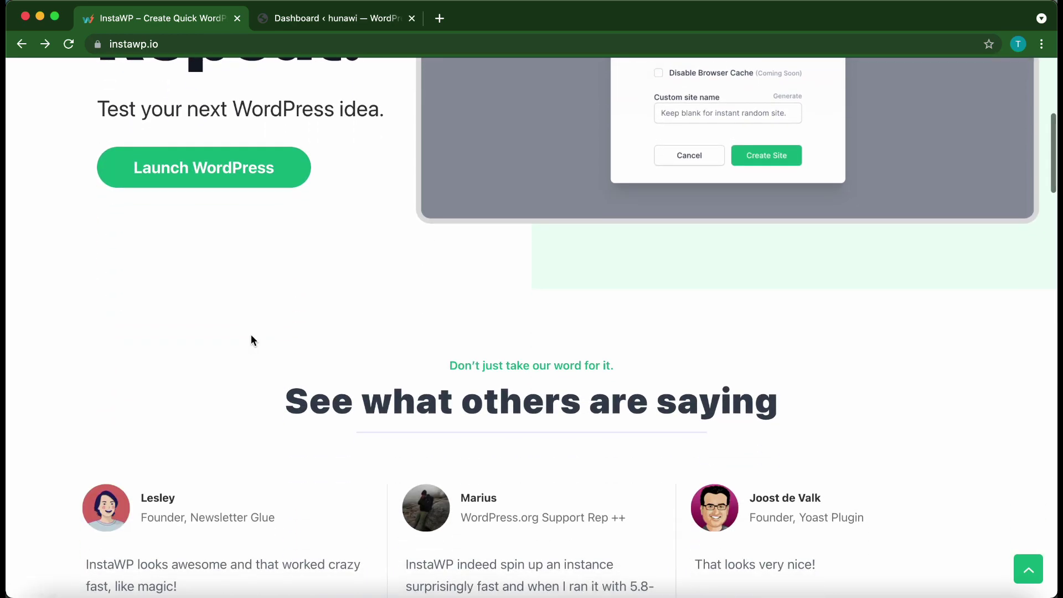
scroll(251, 335, down, 7)
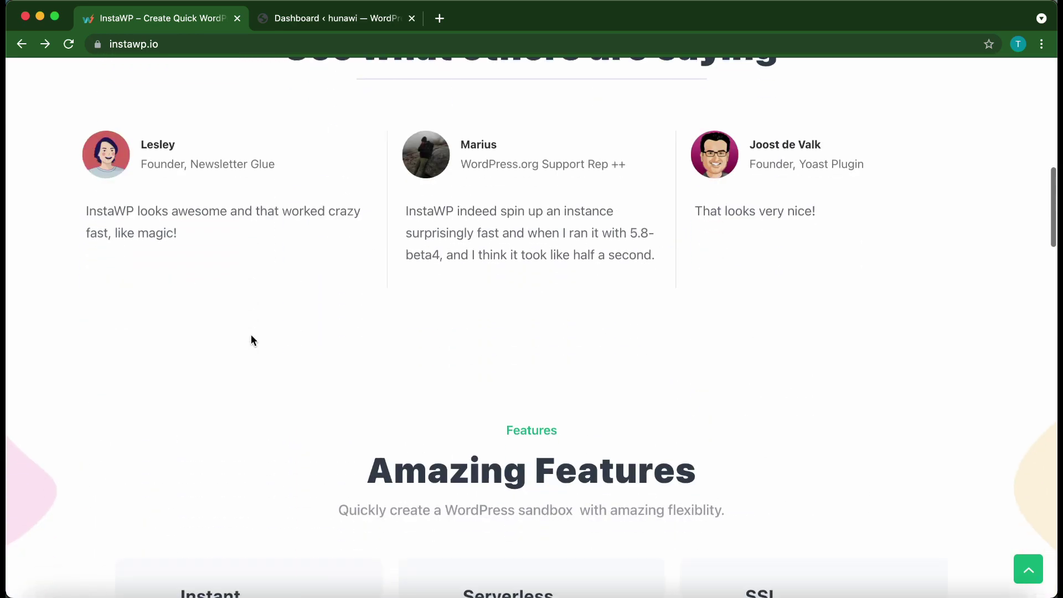
scroll(251, 339, down, 9)
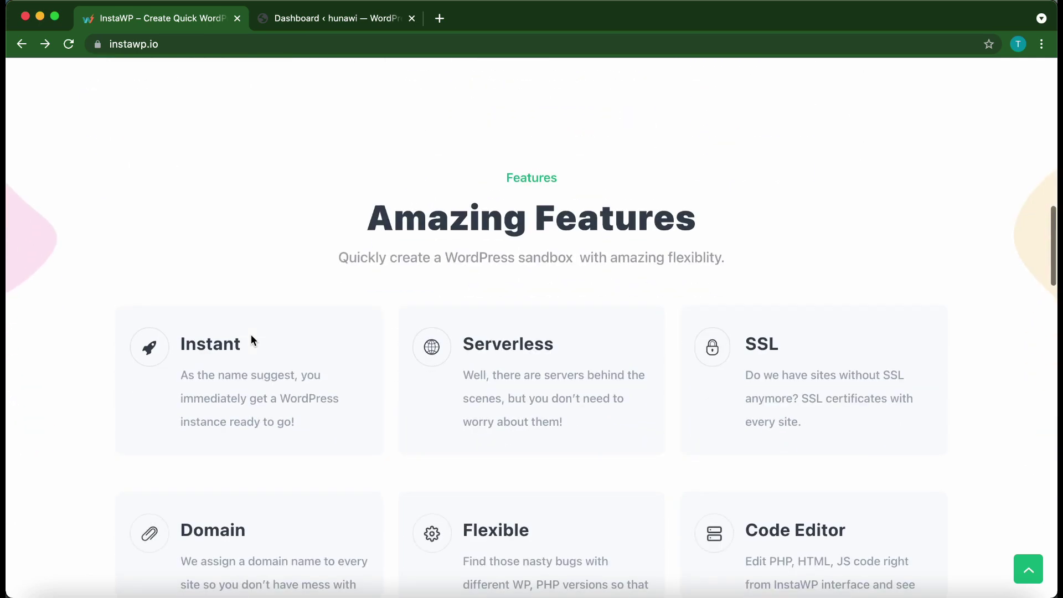
scroll(252, 339, down, 4)
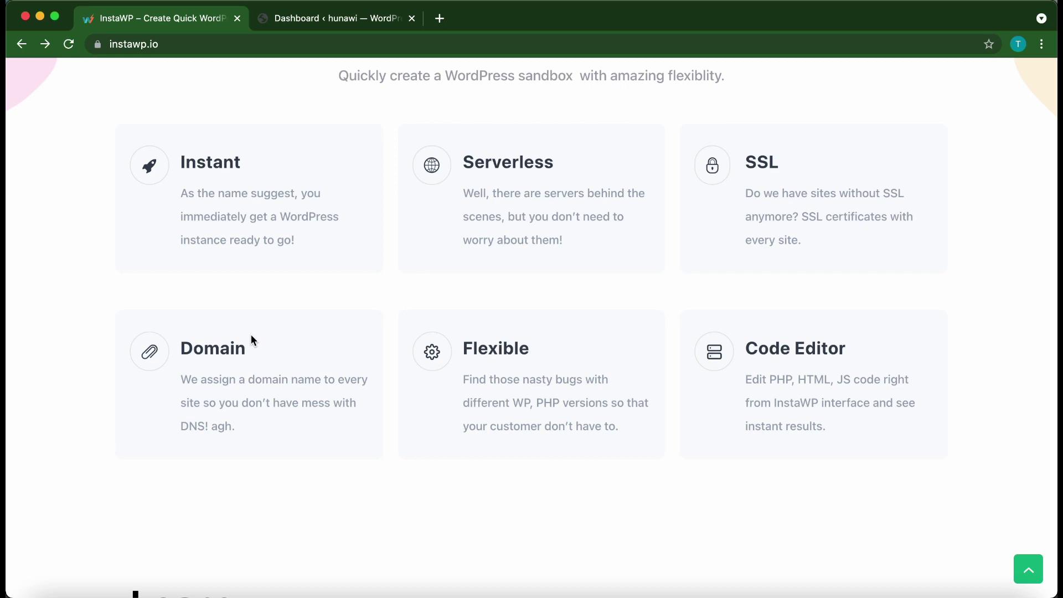
scroll(321, 315, up, 1)
key(ctrl+Tab)
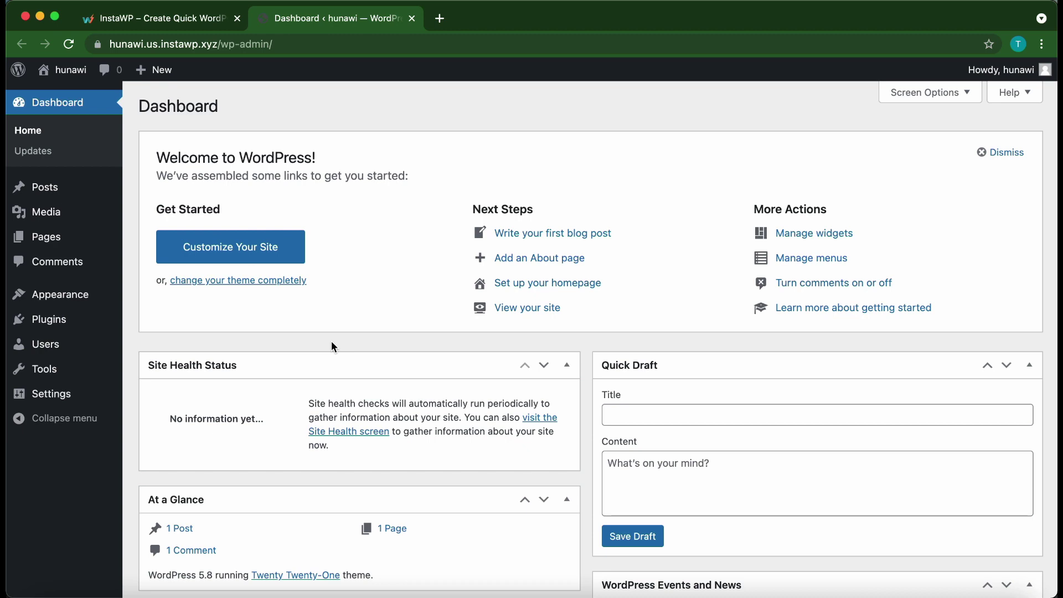
- Go to Themes > Add New and reveal the Upload Theme panel
mouse_move(88, 301)
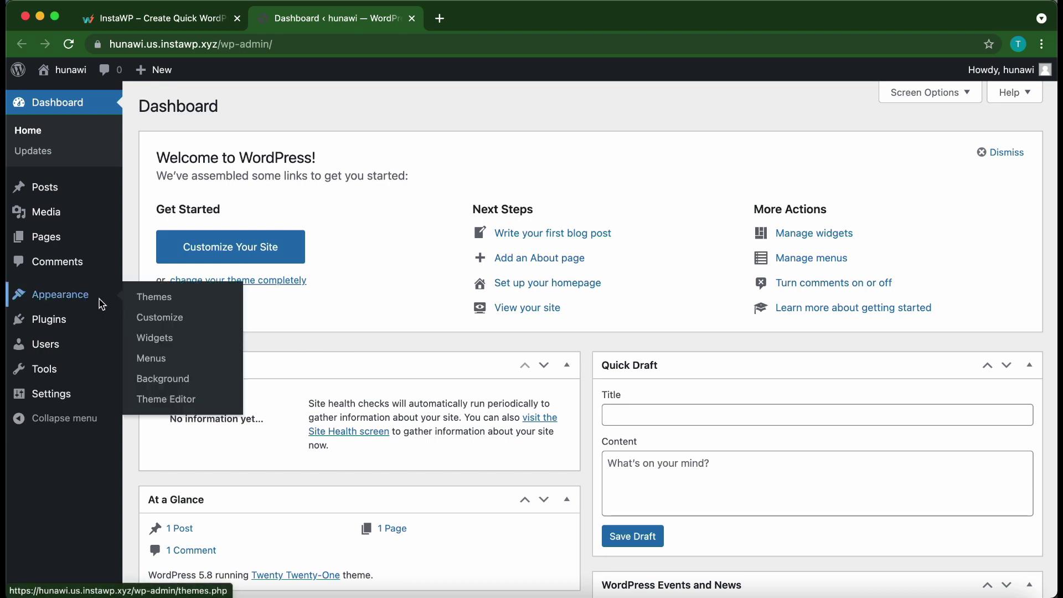
click(169, 300)
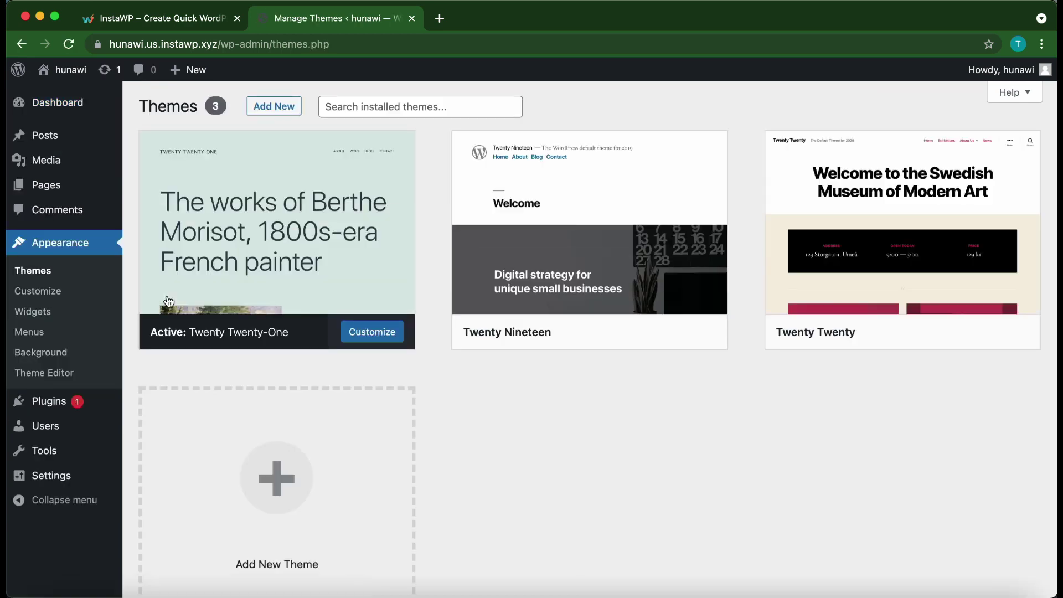
click(284, 112)
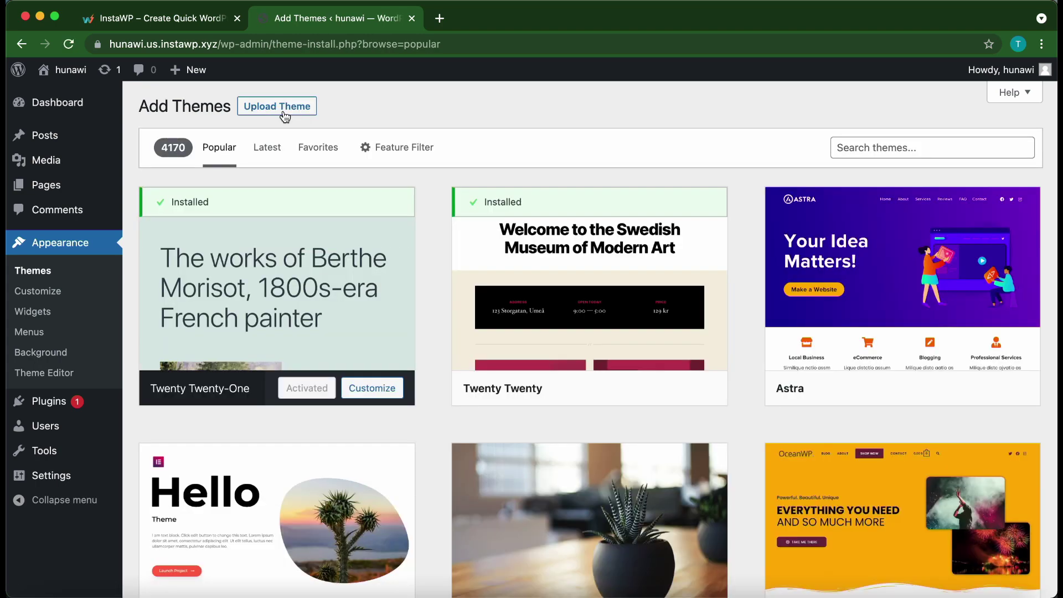
click(280, 114)
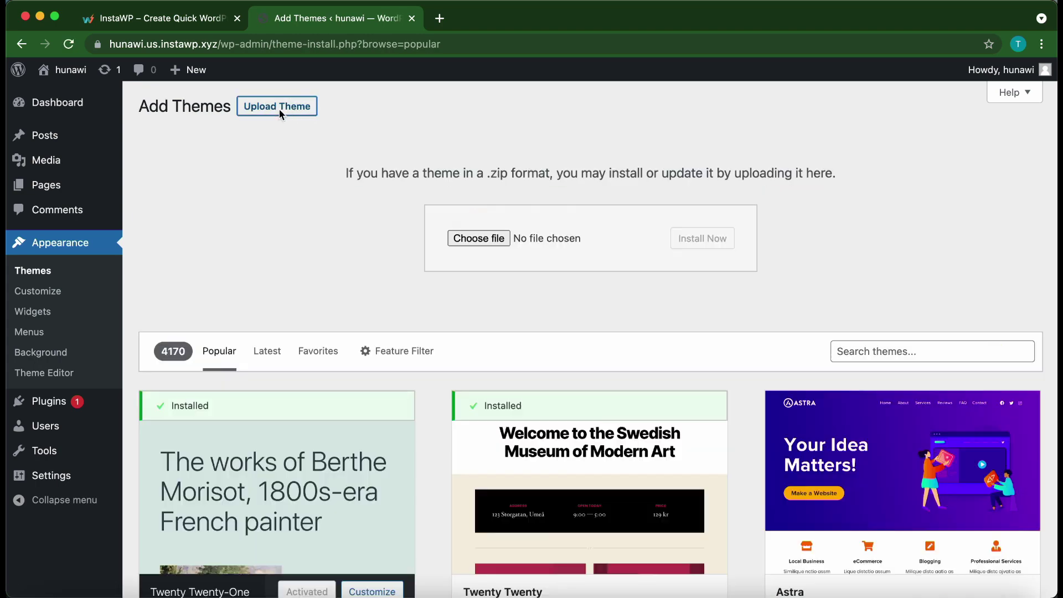
- Drop oshine.zip from Finder into the upload box and install it
click(508, 233)
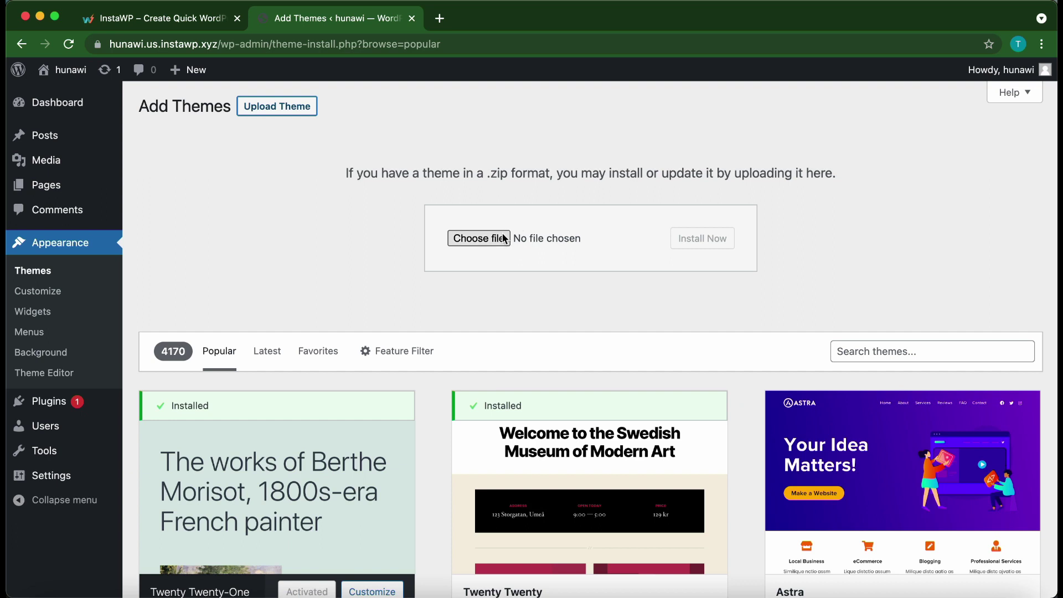
click(515, 237)
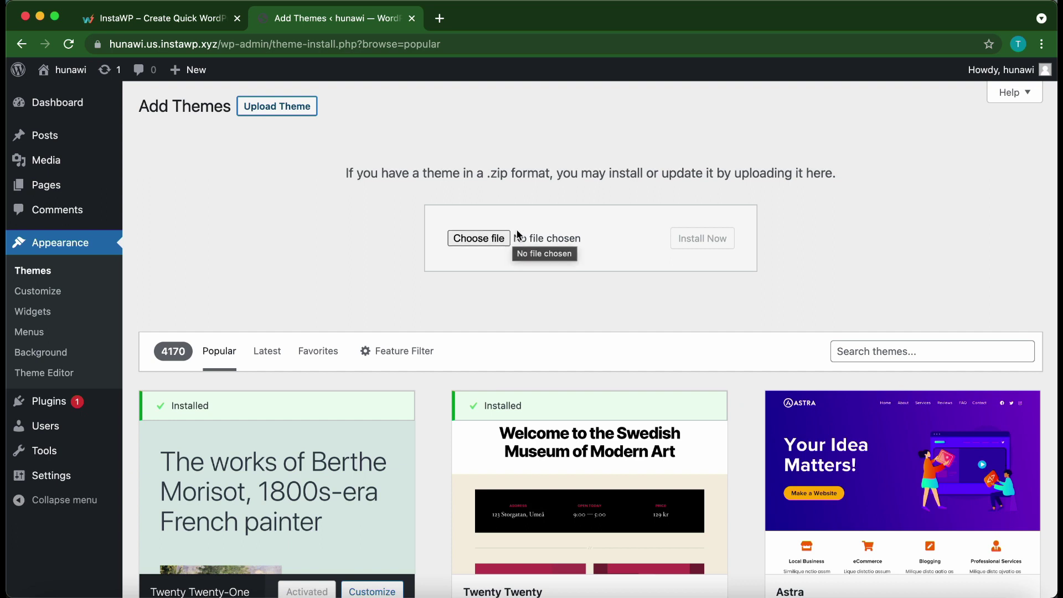
click(546, 239)
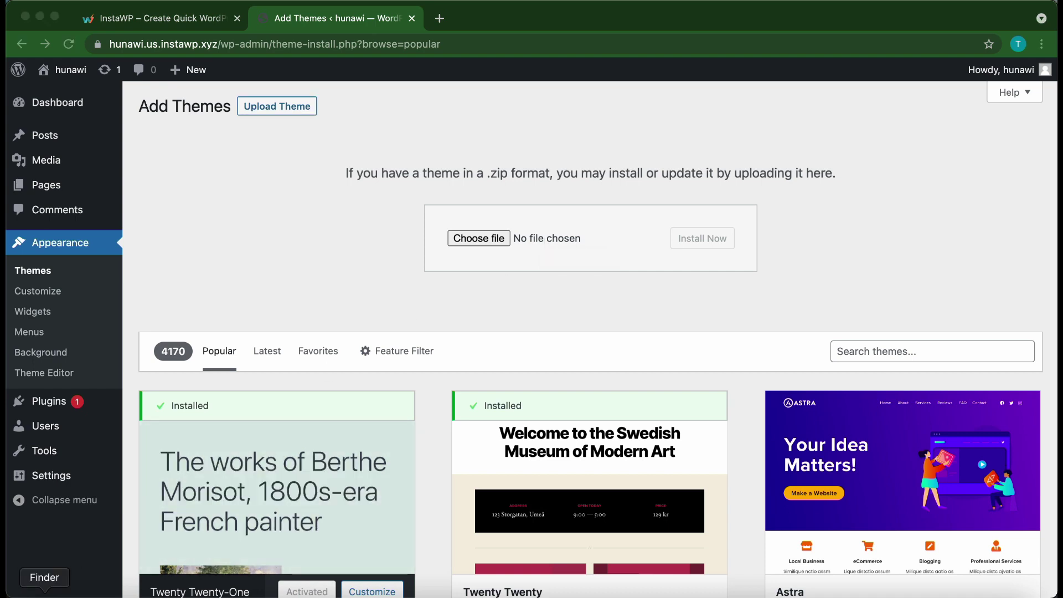
click(44, 593)
drag(54, 376, 619, 236)
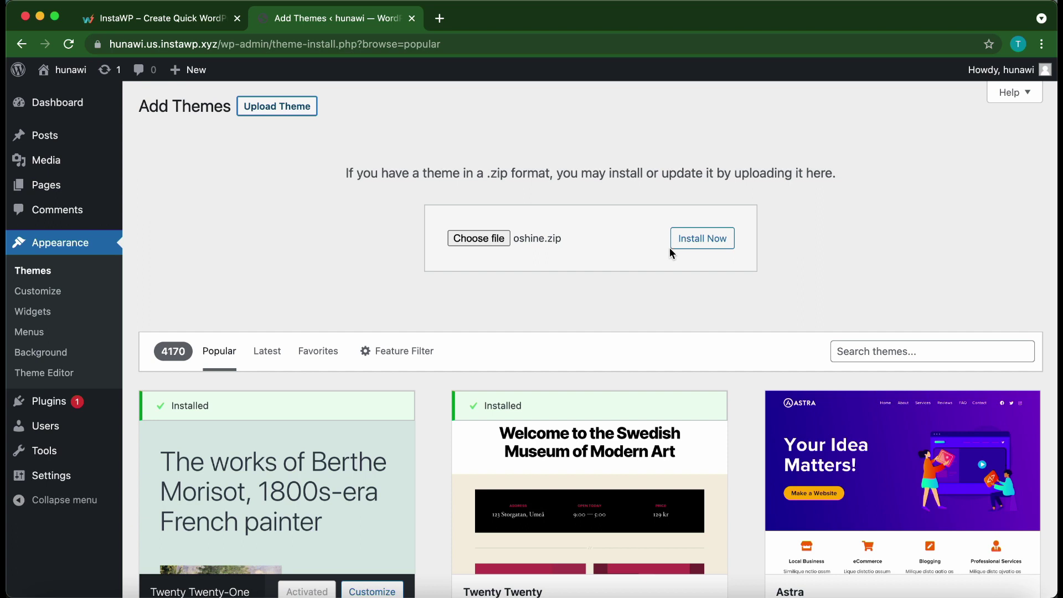
click(699, 241)
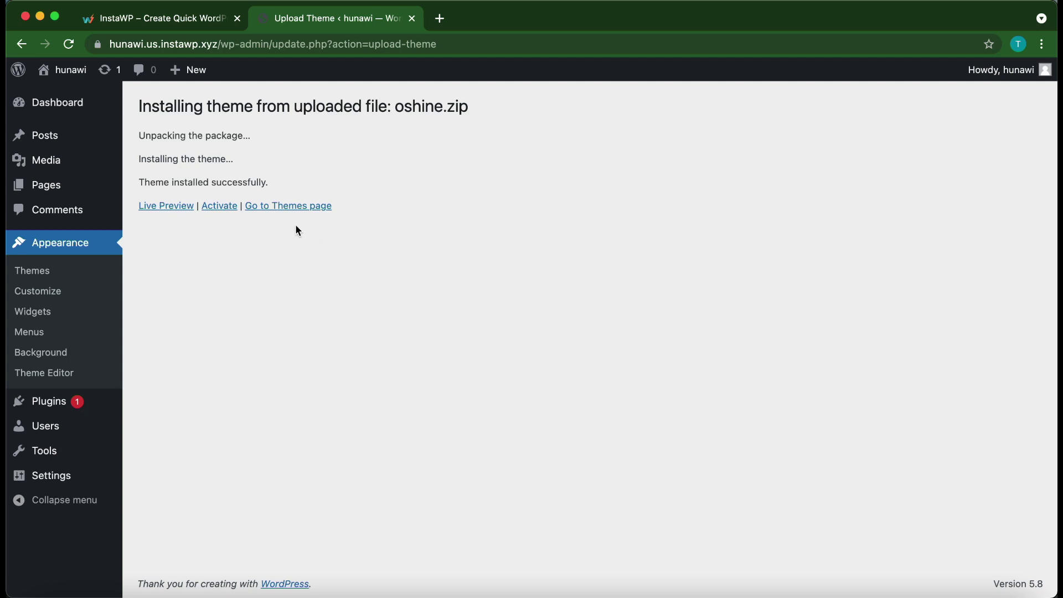
- Activate the newly installed Oshine theme
click(218, 207)
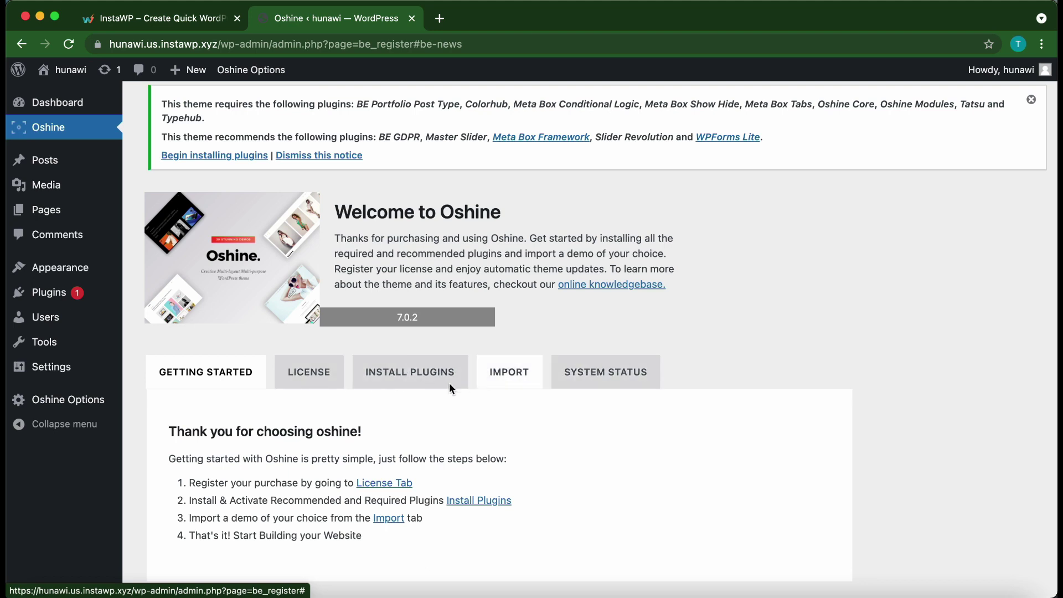
- Paste the theme purchase code into the LICENSE tab's registration field
click(312, 378)
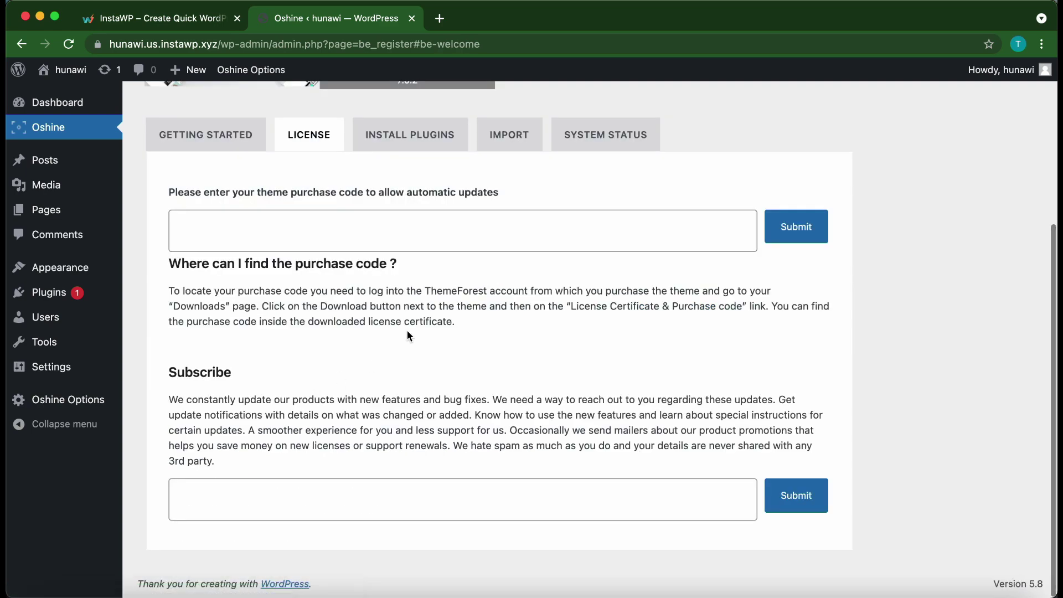
click(380, 239)
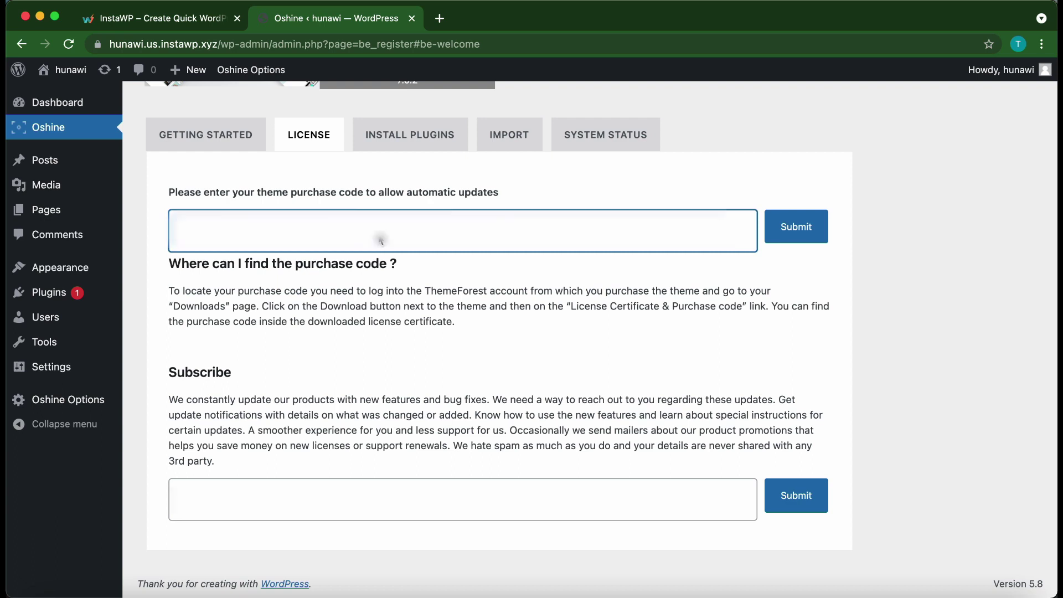
key(super+v)
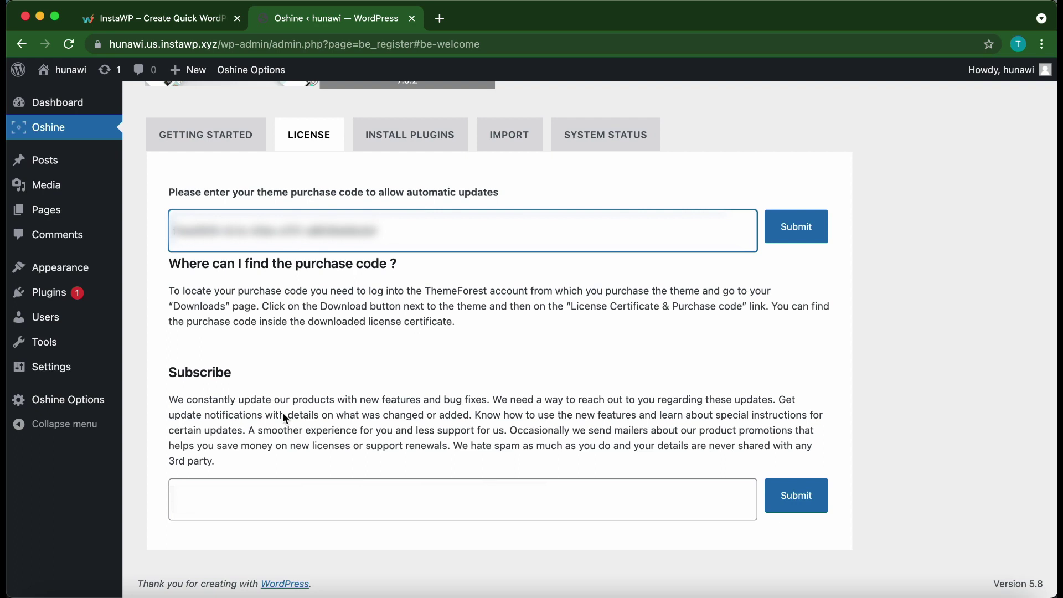
- Enter the subscription email address, then submit both the purchase code and the email
click(286, 493)
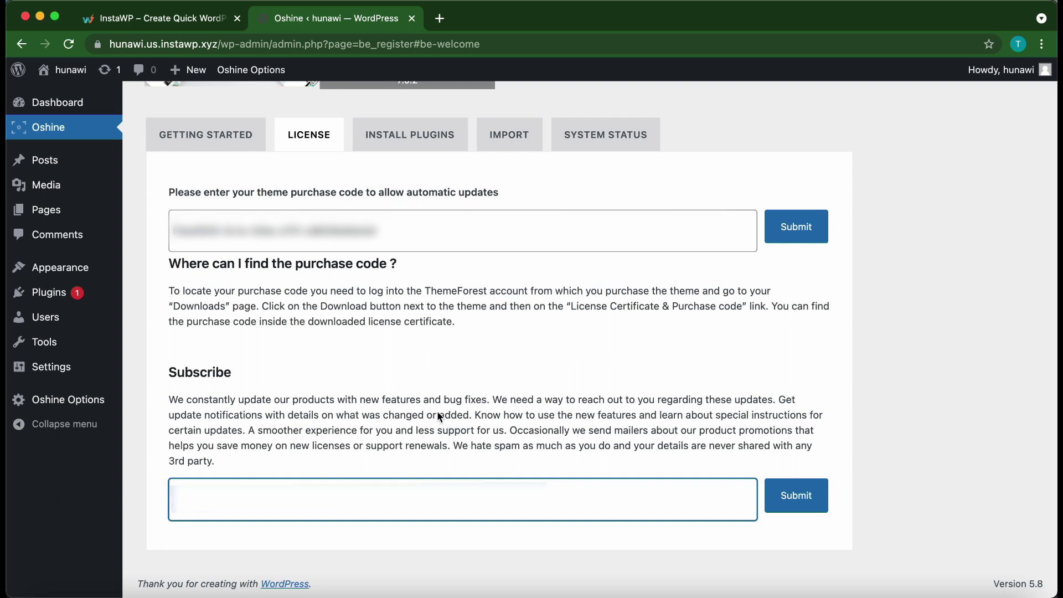
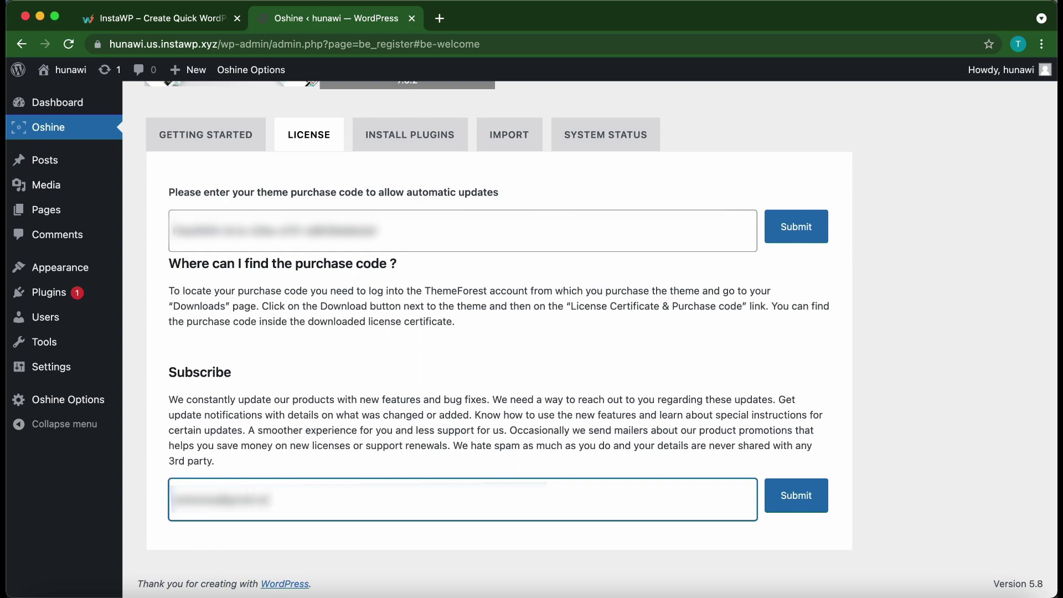
click(792, 228)
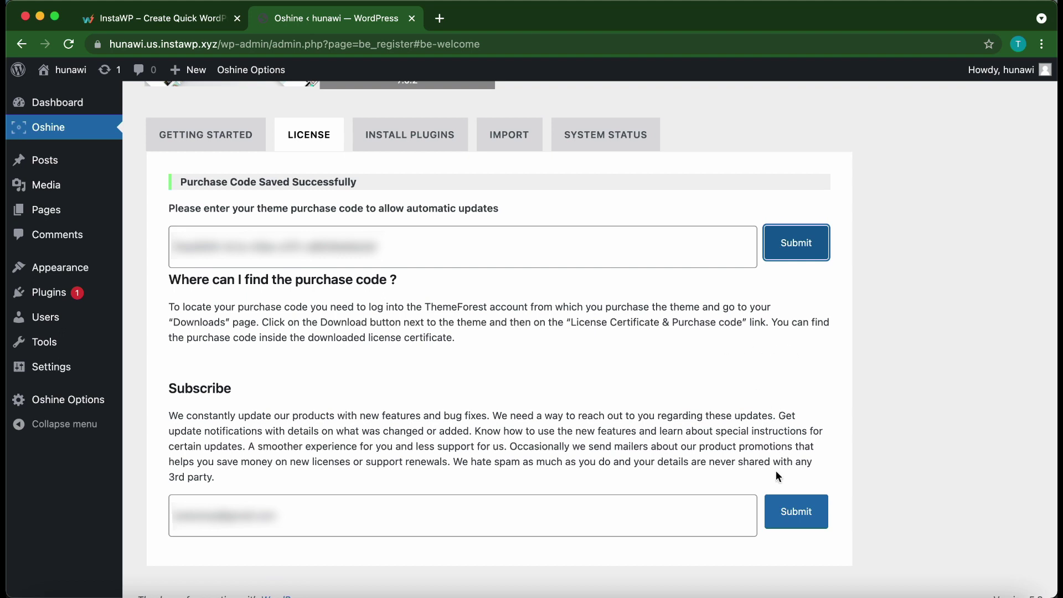
click(785, 514)
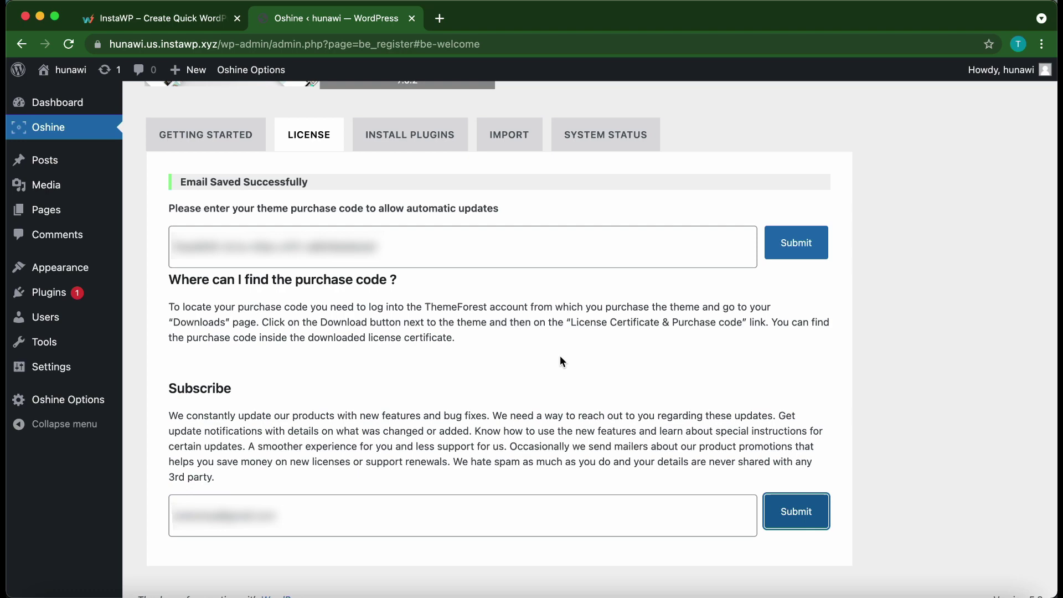
scroll(560, 357, up, 5)
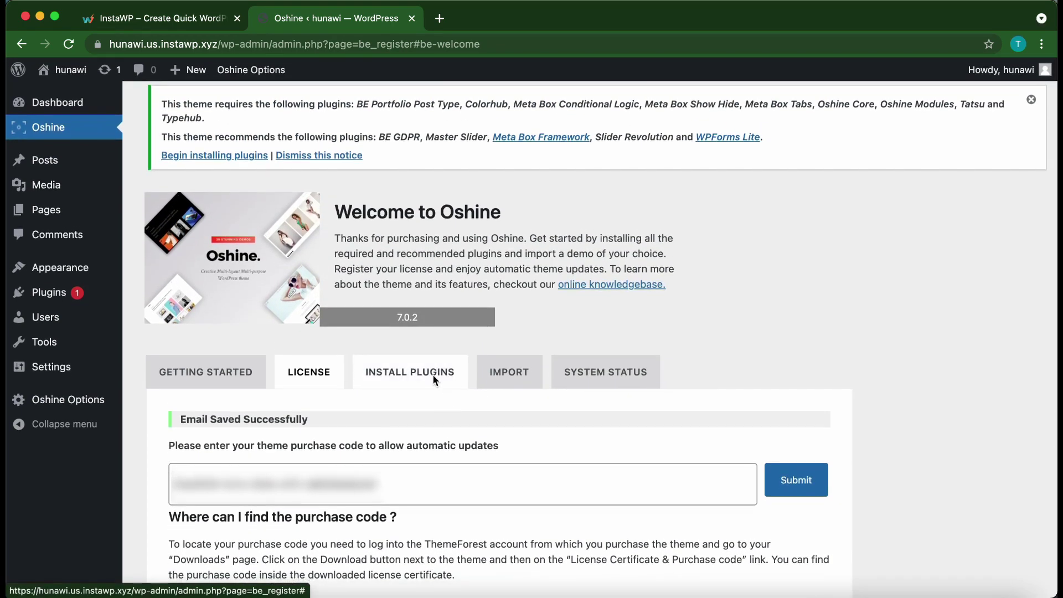
- Install and activate all thirteen Oshine default plugins from the INSTALL PLUGINS tab
click(423, 374)
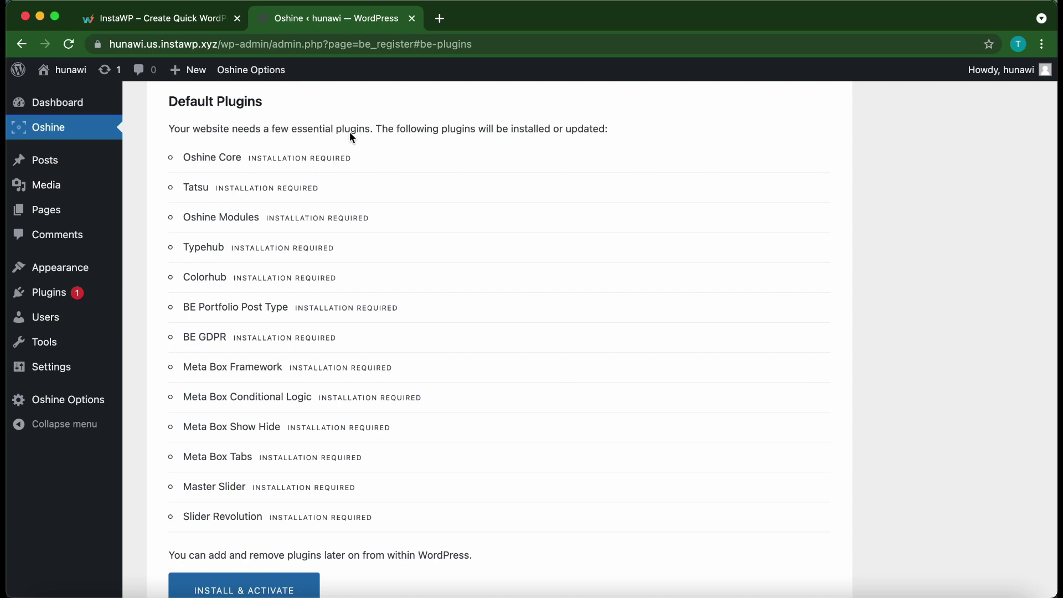
scroll(308, 270, down, 2)
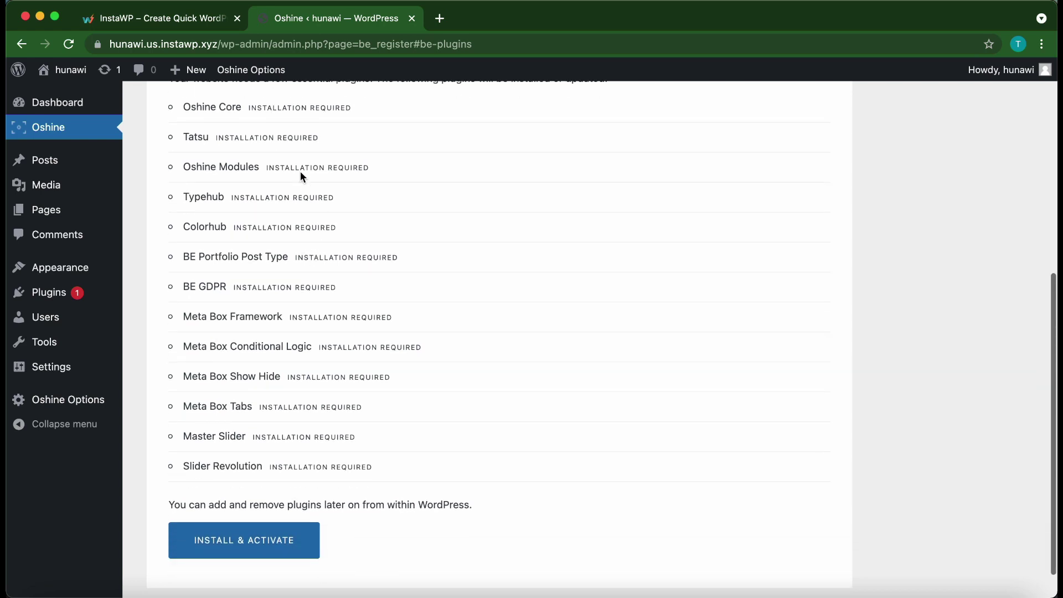
scroll(250, 410, down, 1)
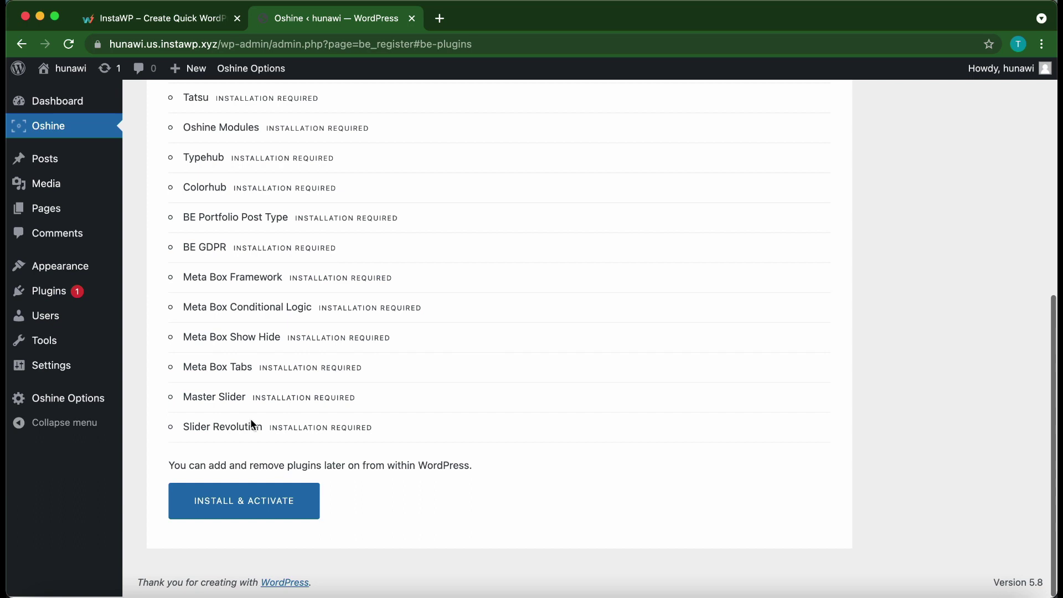
click(218, 501)
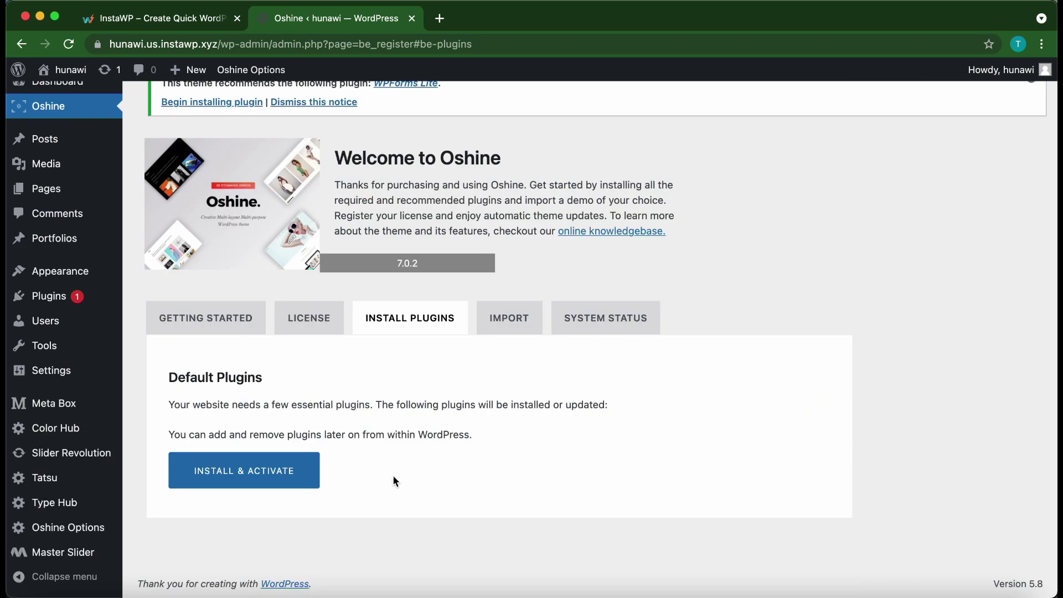
- Open Oshine's IMPORT tab and scroll the demo thumbnails down to v18 Restaurant
click(500, 327)
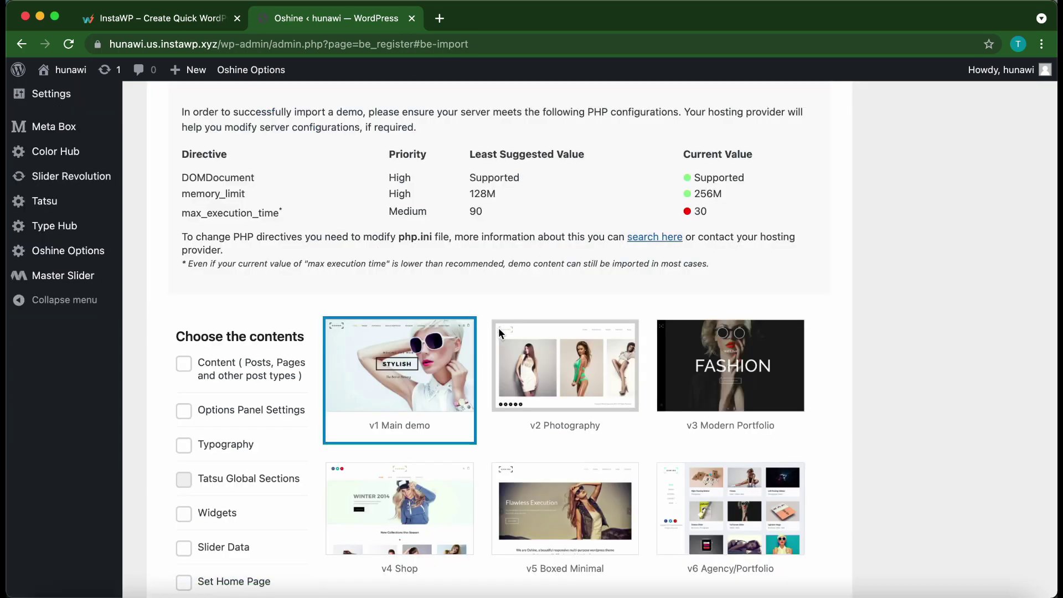
scroll(478, 388, down, 3)
scroll(478, 393, down, 3)
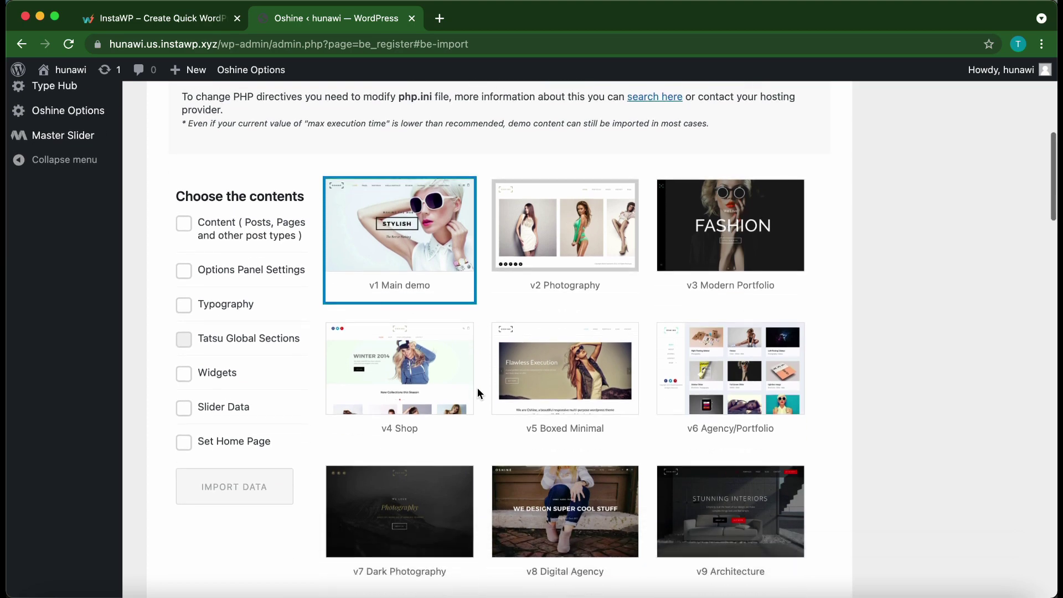
scroll(478, 390, down, 2)
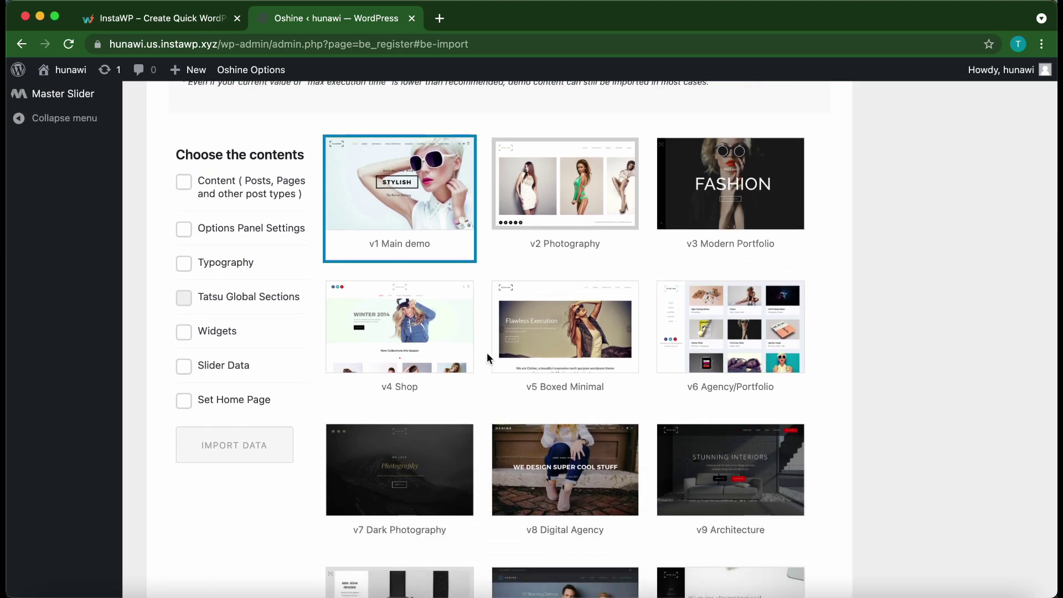
scroll(481, 313, down, 10)
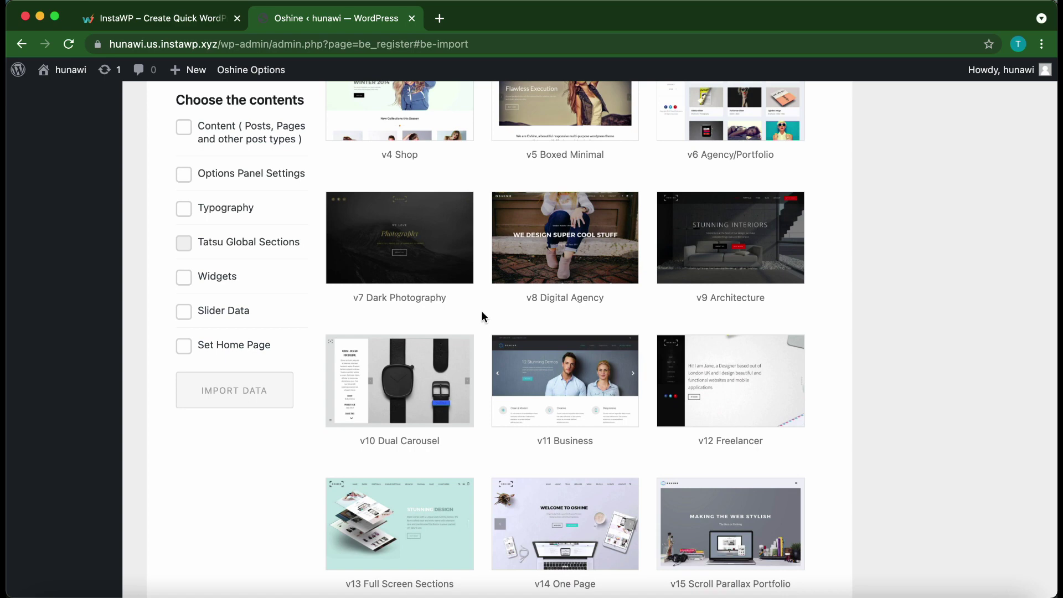
scroll(482, 315, down, 9)
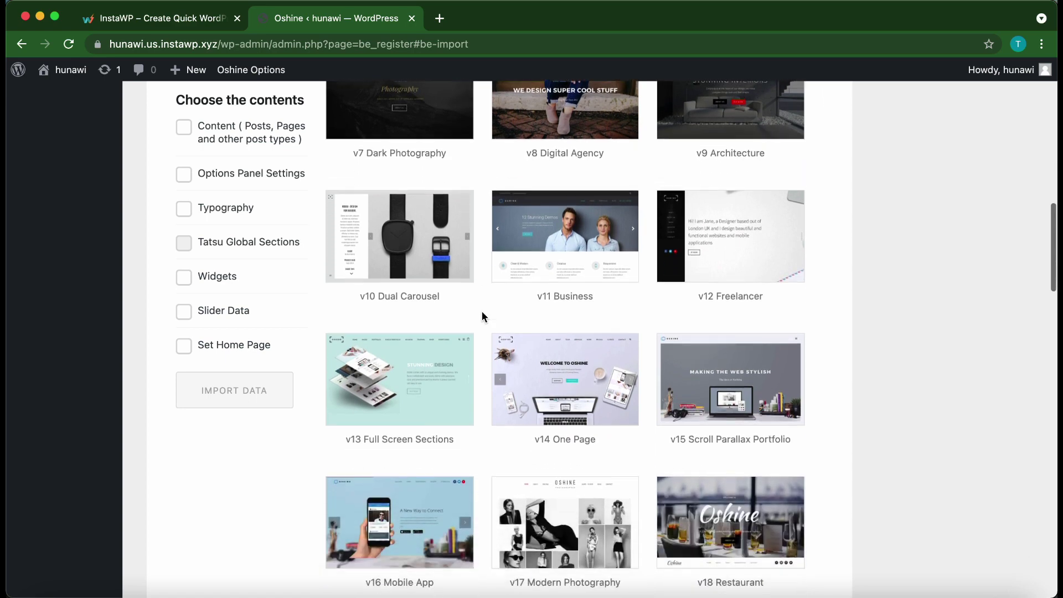
scroll(482, 316, down, 7)
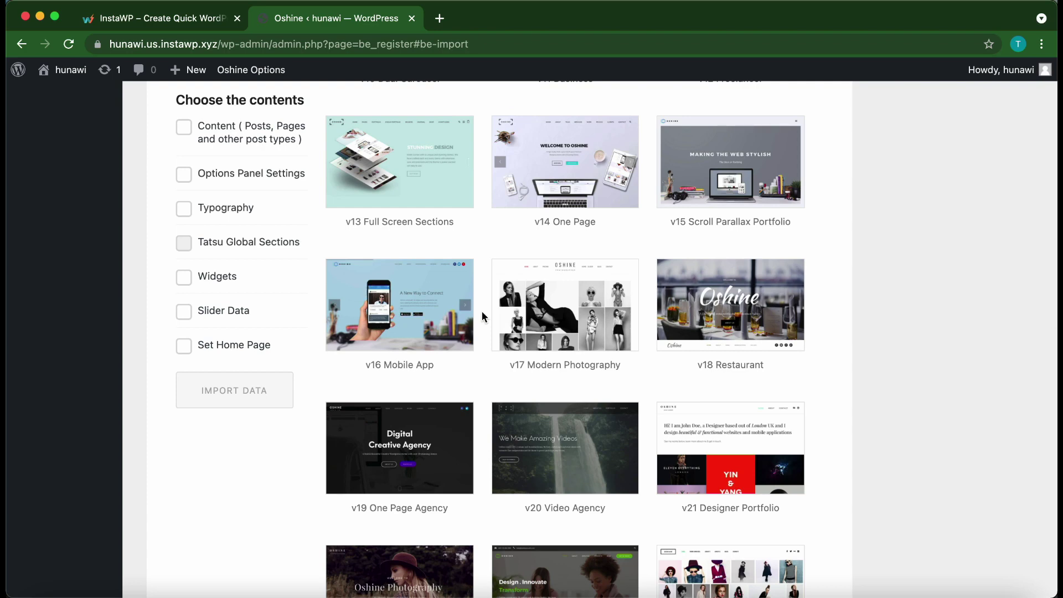
- Pick v18 Restaurant with content and Options Panel Settings ticked, then start IMPORT DATA
click(715, 300)
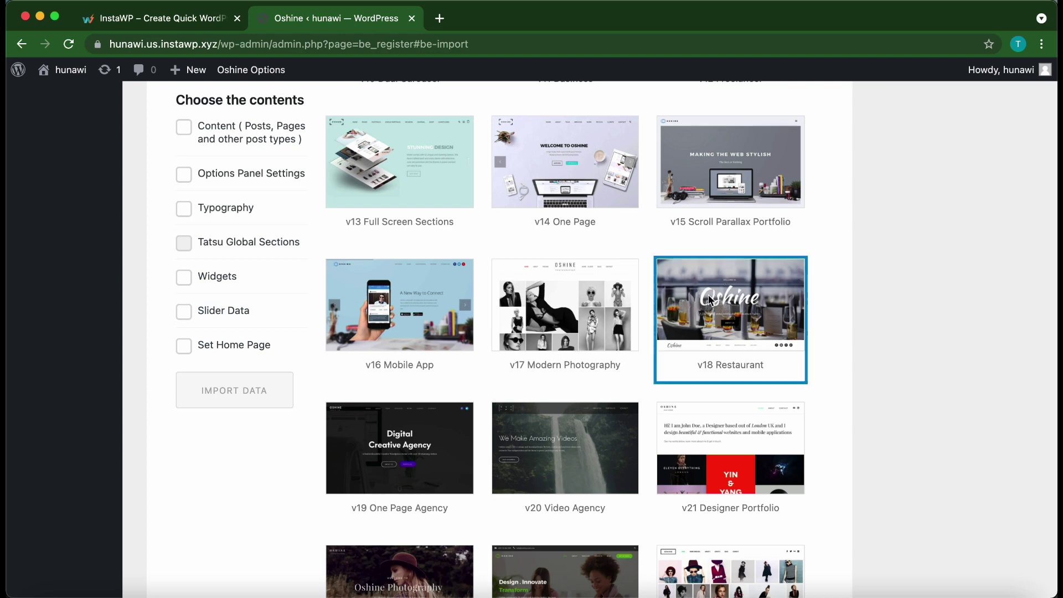
scroll(303, 260, up, 1)
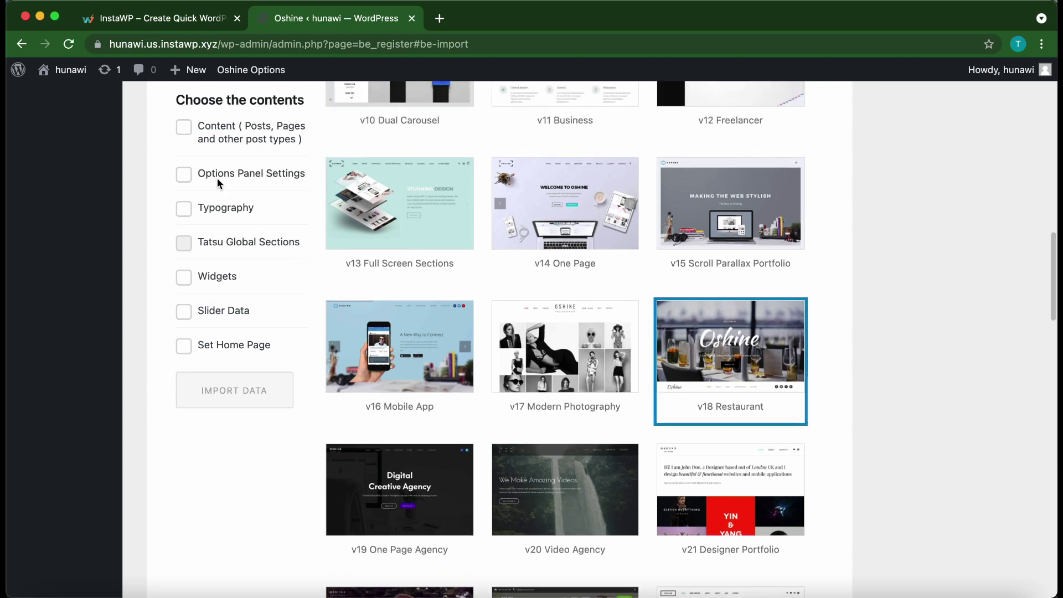
click(185, 127)
click(185, 174)
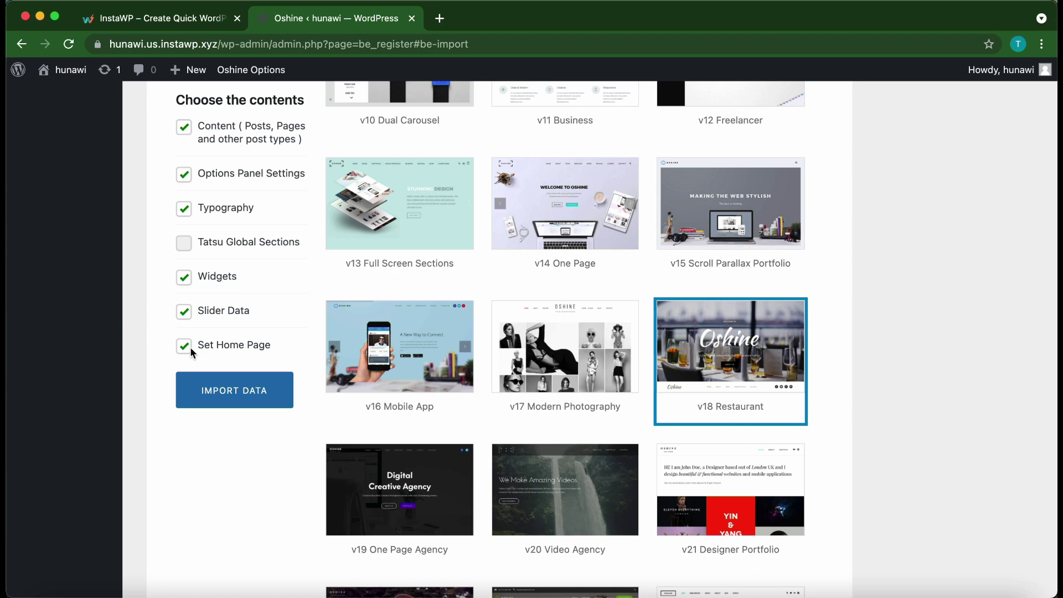
click(257, 391)
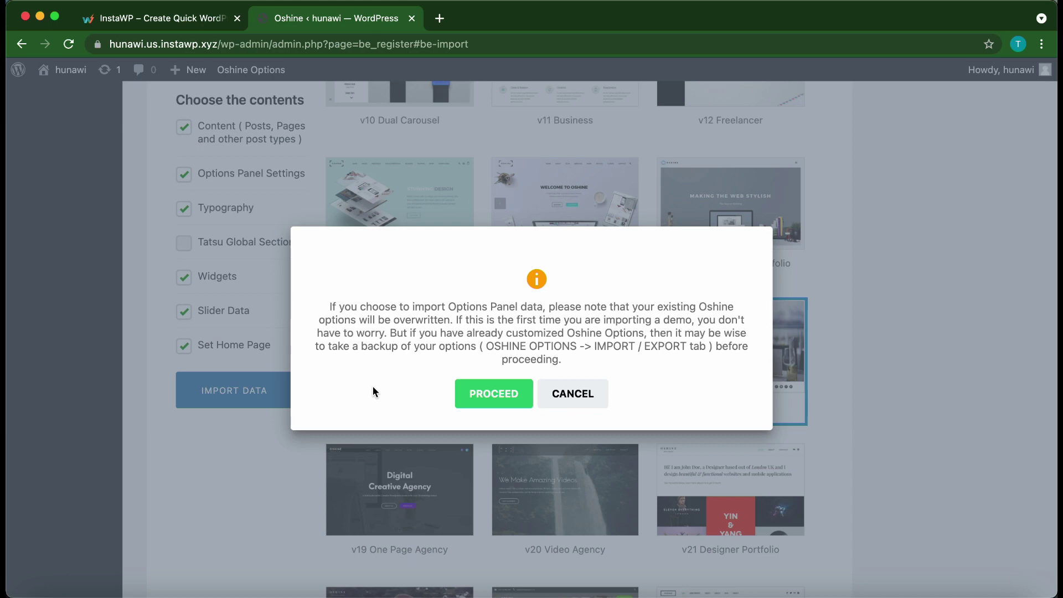
- Proceed past the overwrite warning so the v18 Restaurant import completes
click(489, 395)
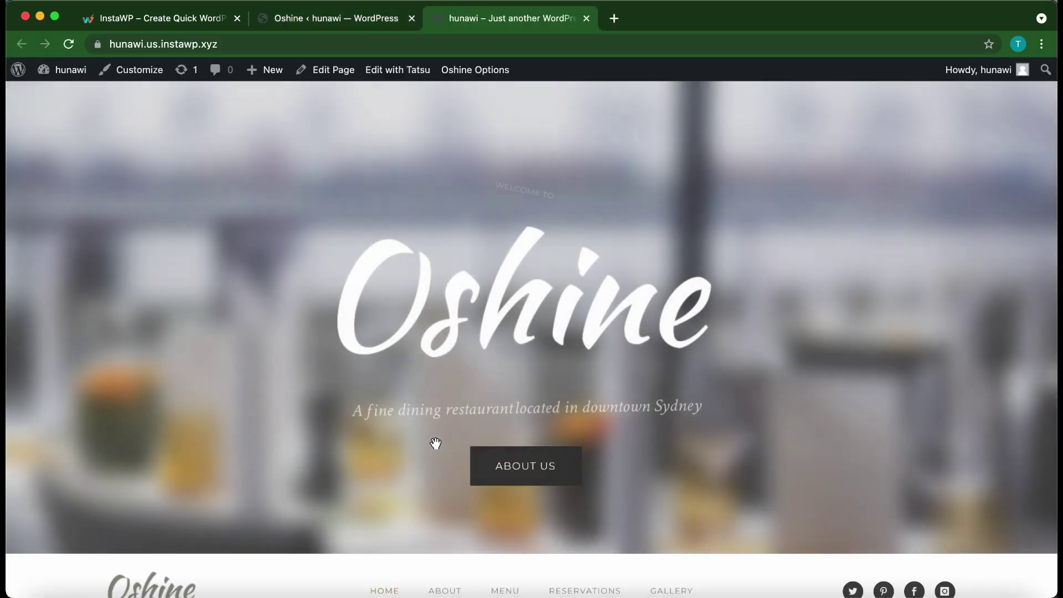
- Scroll the restaurant homepage and go to the About page
scroll(450, 333, down, 1)
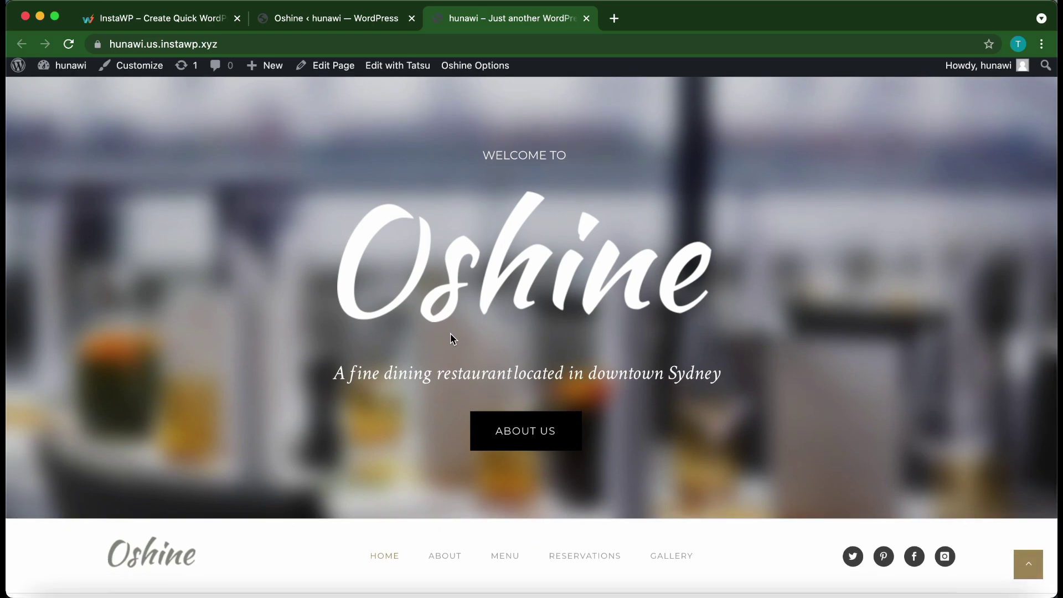
scroll(450, 333, up, 2)
scroll(449, 334, up, 1)
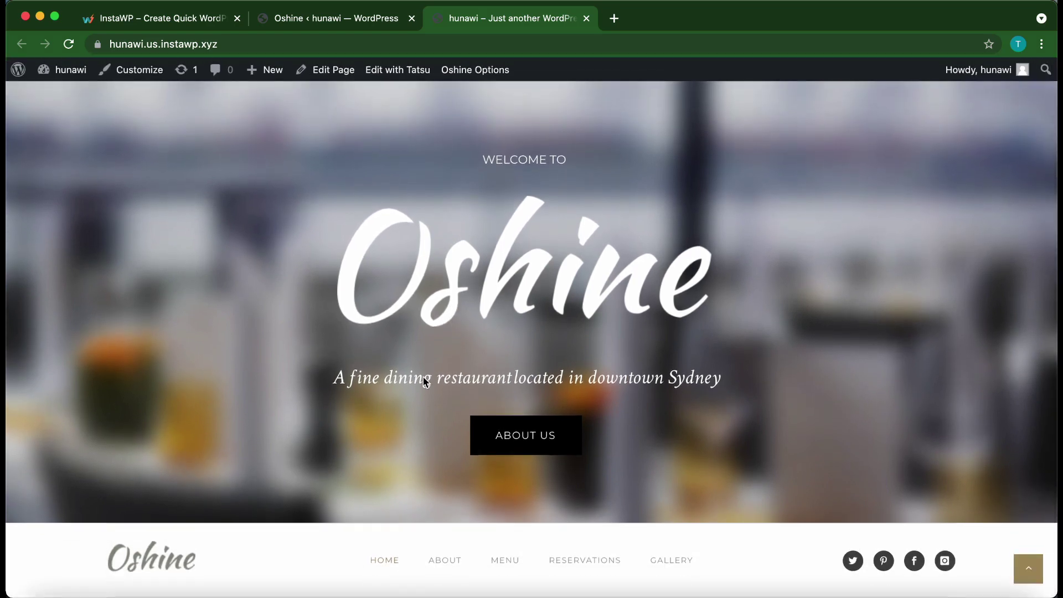
click(439, 560)
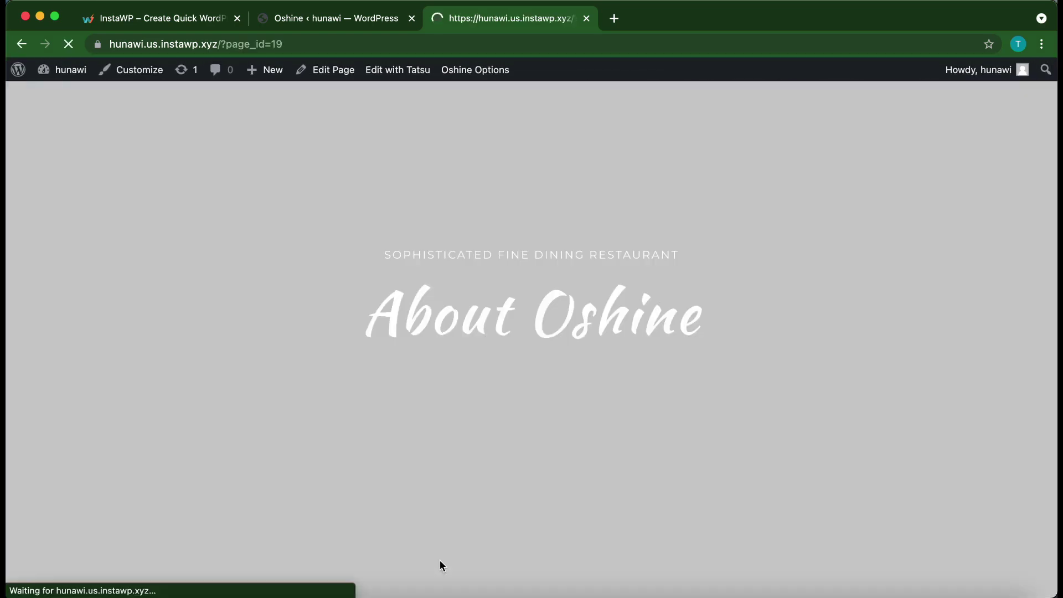
- Open the Menu page and browse Starters like Scrambled Egg ($10.99) and French Toast ($7.99)
scroll(523, 474, down, 3)
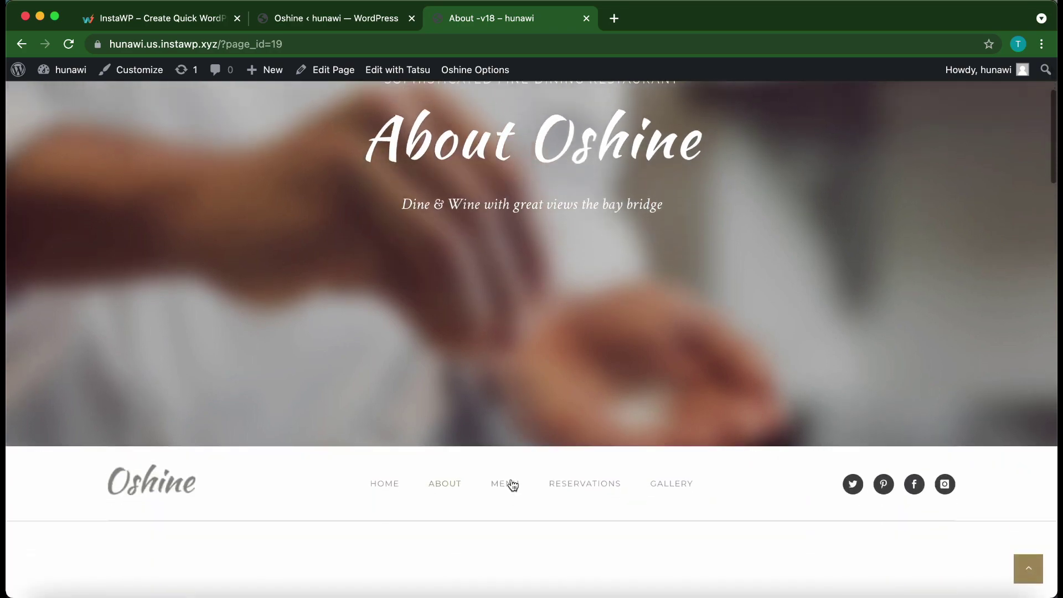
click(504, 483)
scroll(605, 397, down, 15)
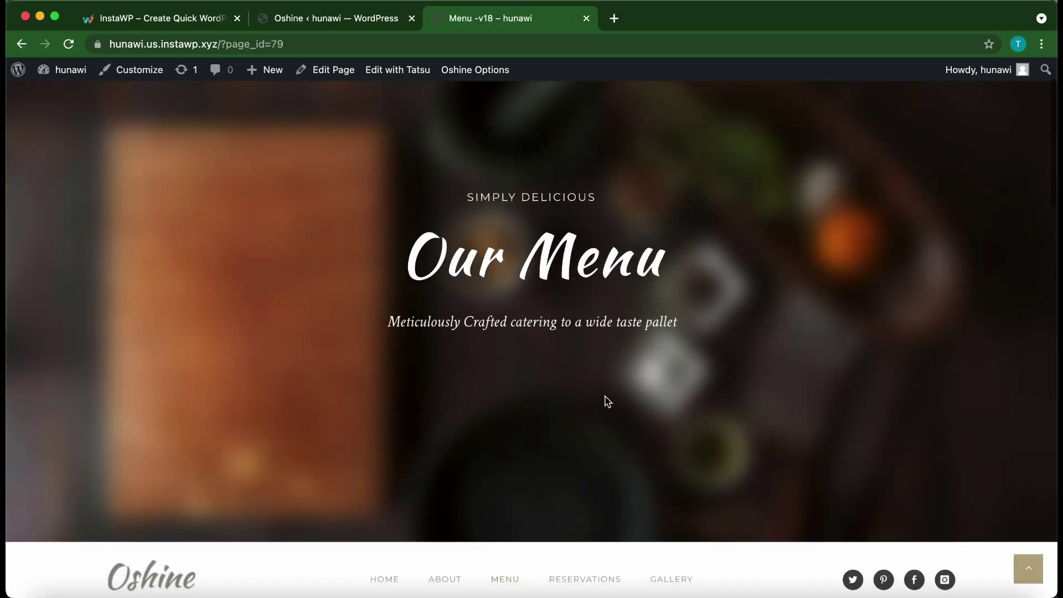
scroll(605, 401, down, 10)
scroll(605, 402, up, 12)
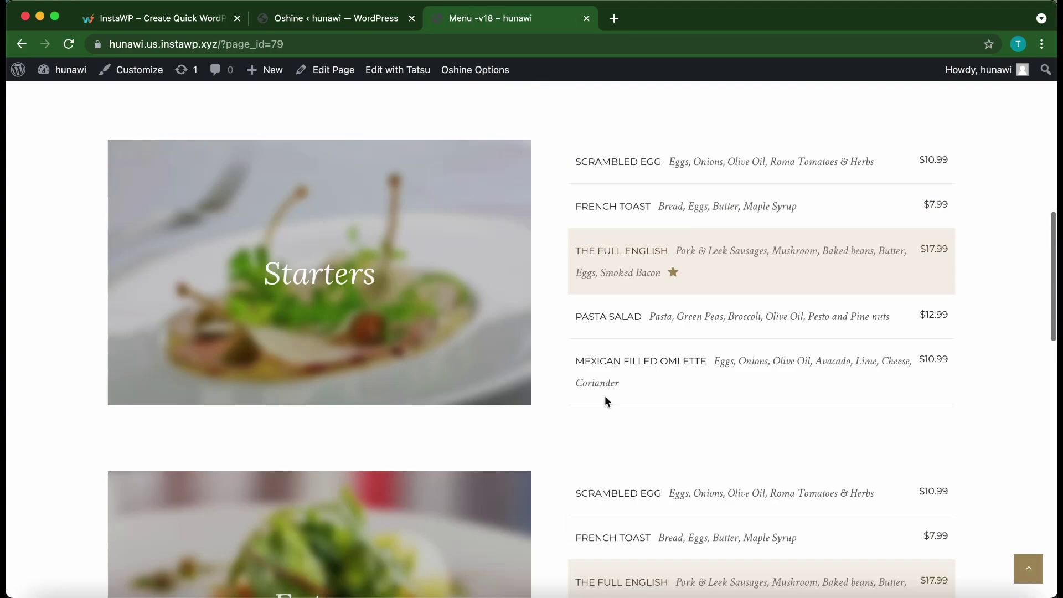
scroll(605, 401, up, 10)
scroll(606, 402, down, 5)
scroll(606, 400, down, 3)
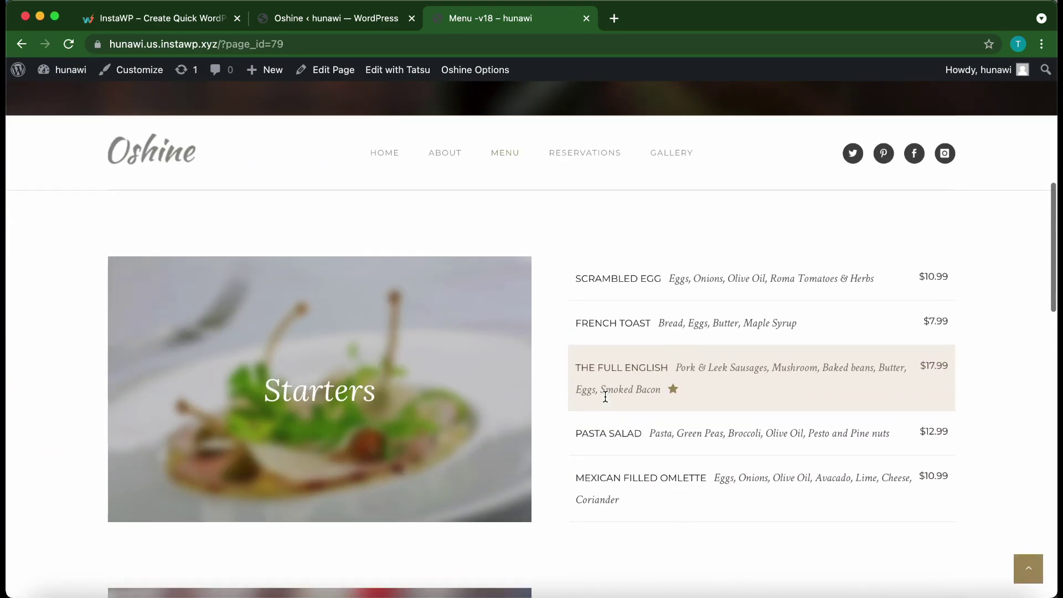
scroll(605, 397, up, 1)
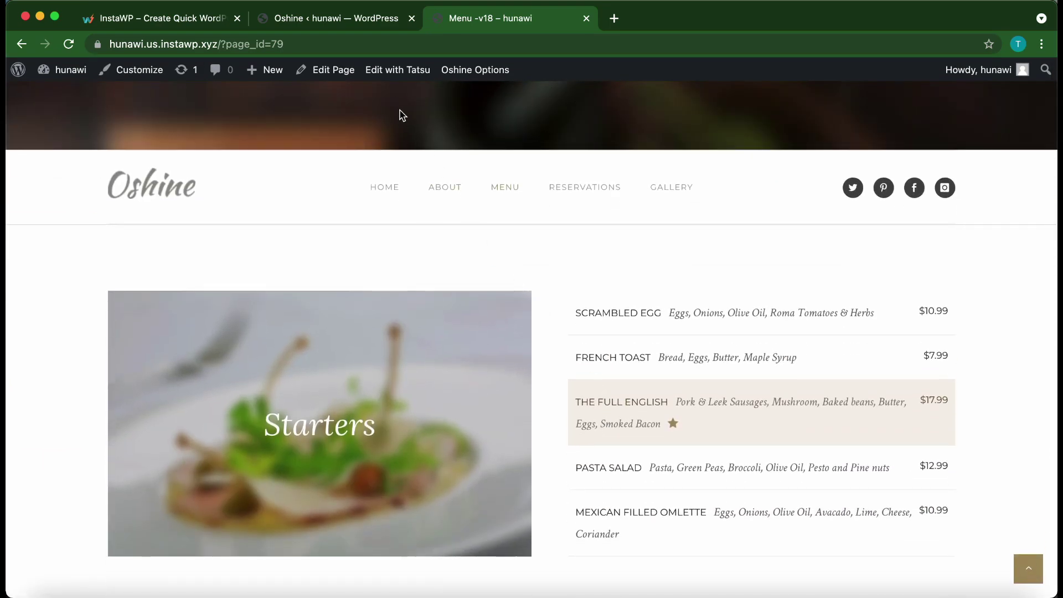
- Open the Menu page in Tatsu and select the Starters text block to show its settings
click(387, 76)
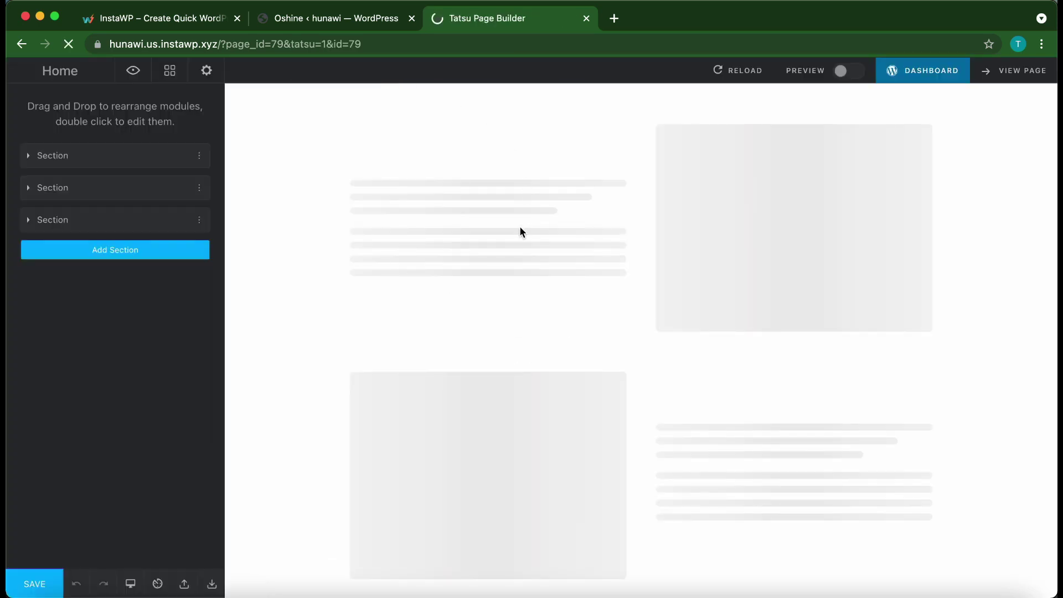
scroll(501, 408, down, 4)
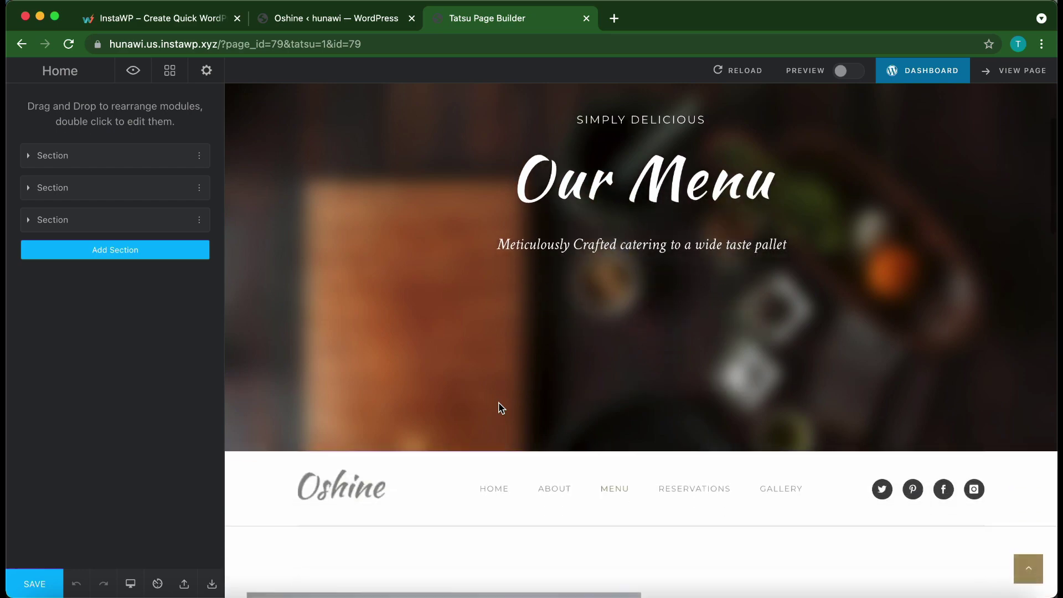
scroll(498, 402, down, 2)
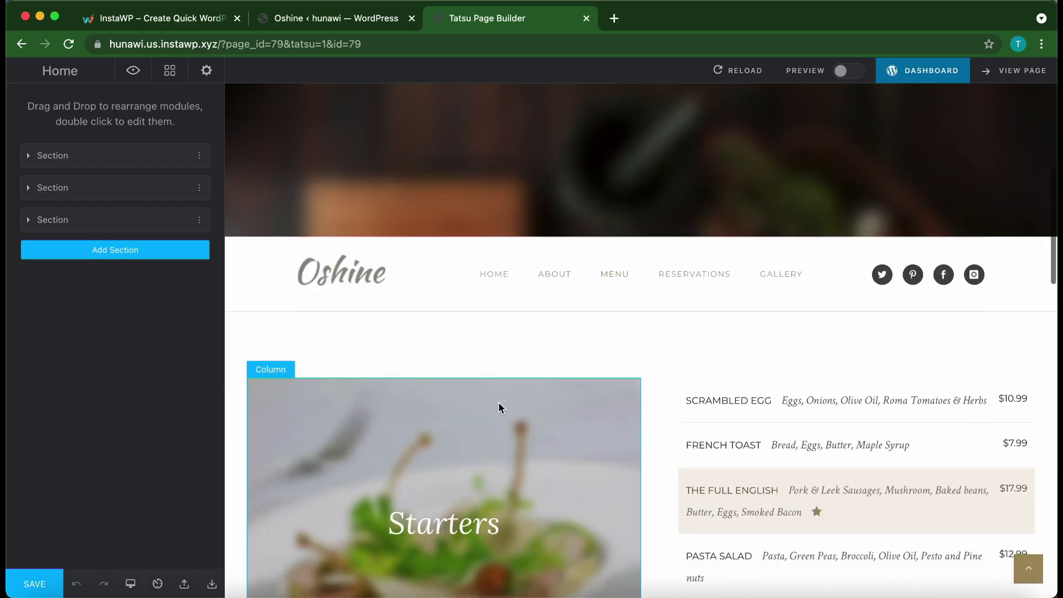
scroll(623, 340, down, 2)
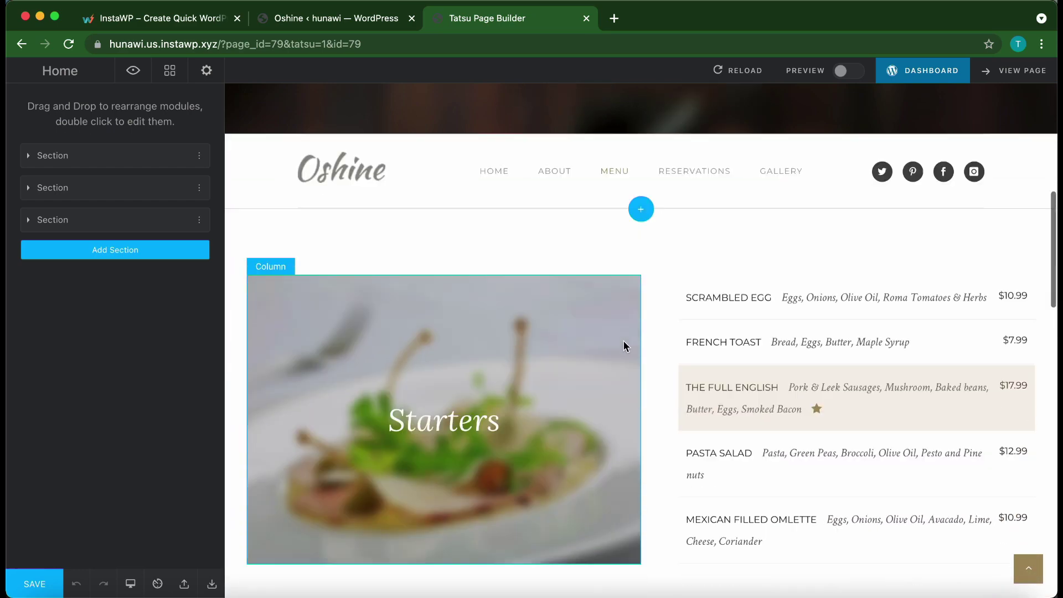
scroll(624, 341, down, 1)
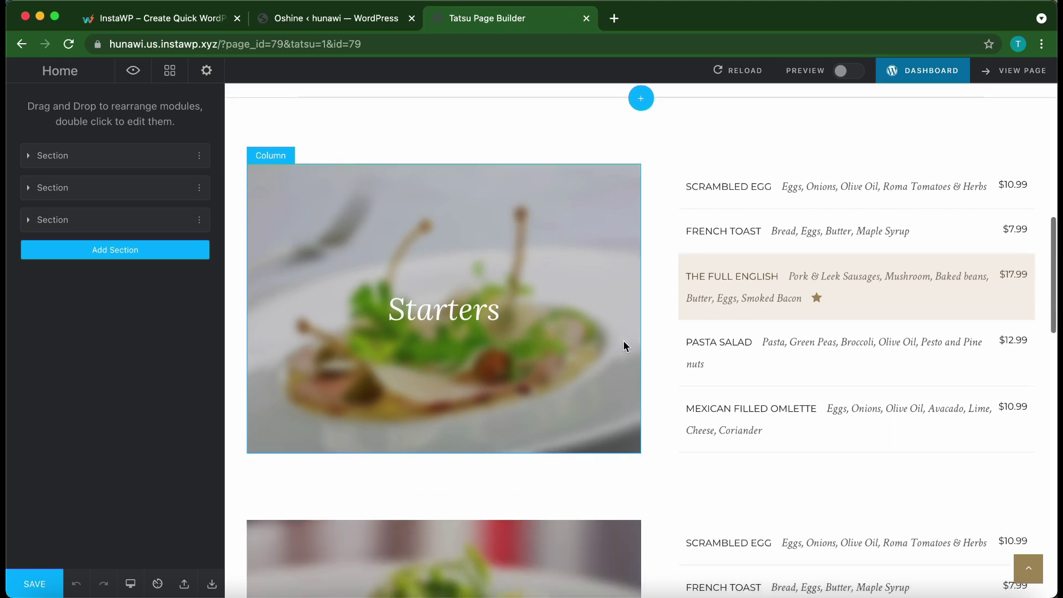
click(471, 314)
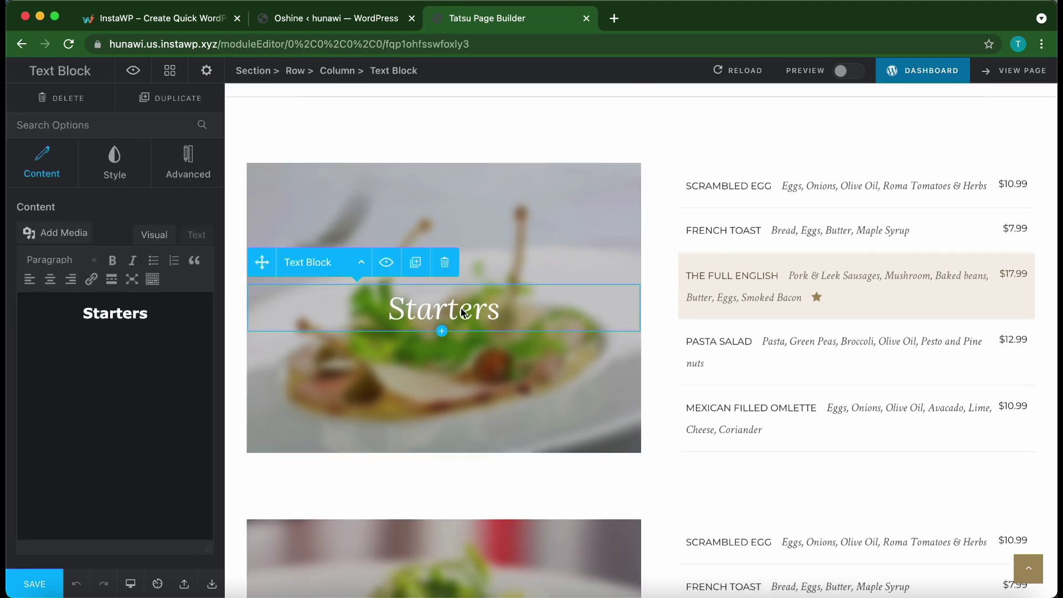
scroll(301, 393, down, 1)
scroll(300, 388, down, 1)
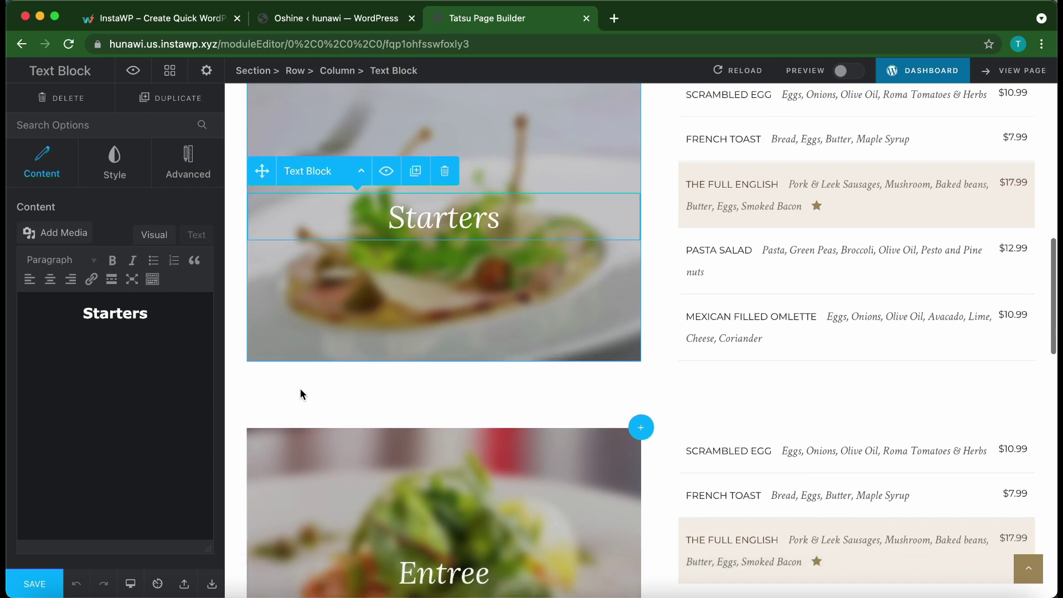
- Preview the Menu page at laptop, tablet and mobile widths
click(133, 586)
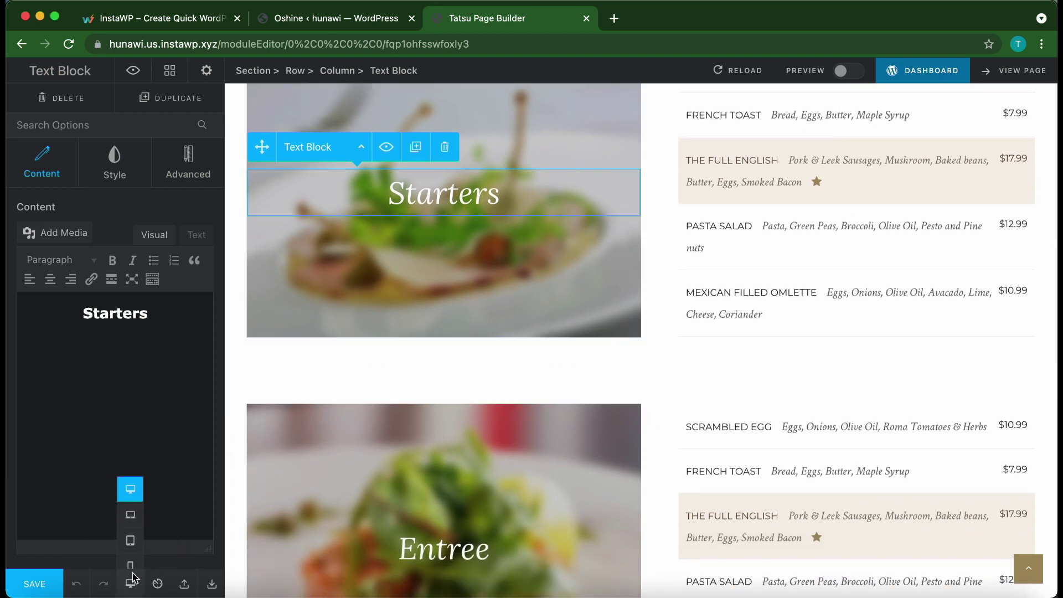
click(131, 513)
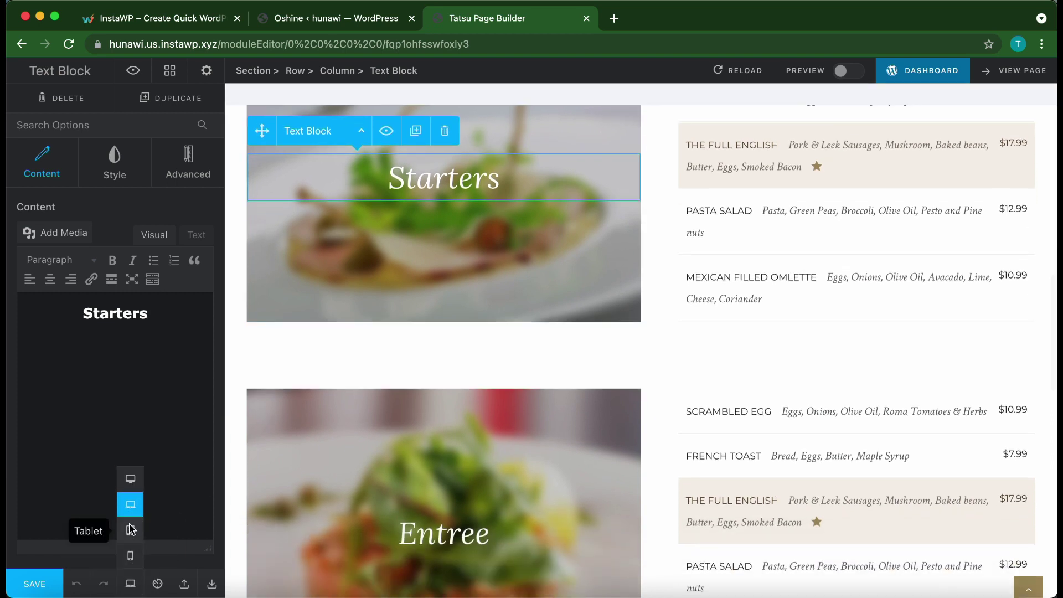
click(130, 531)
click(131, 558)
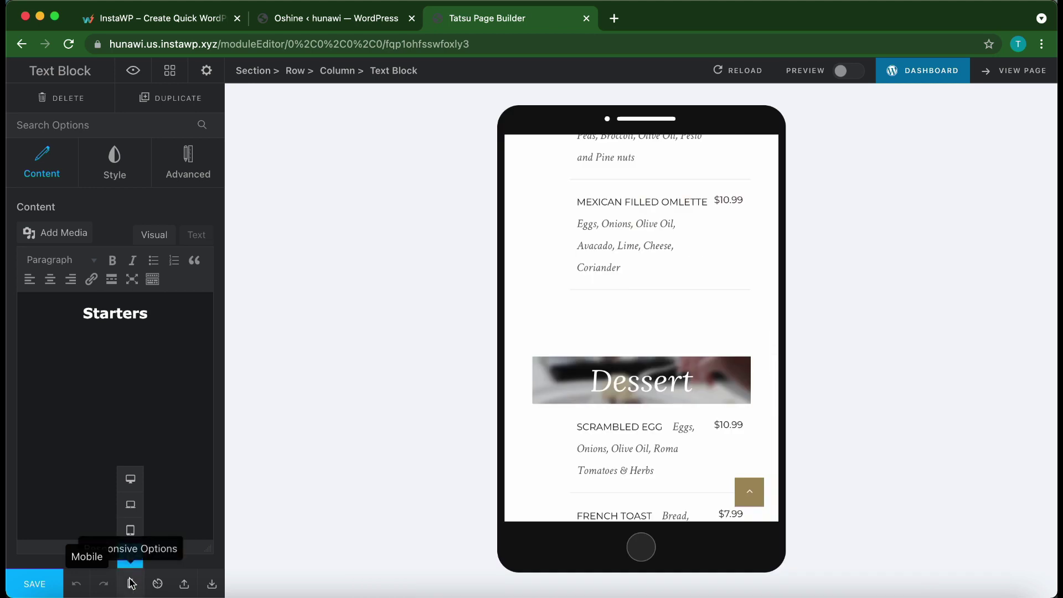
click(131, 584)
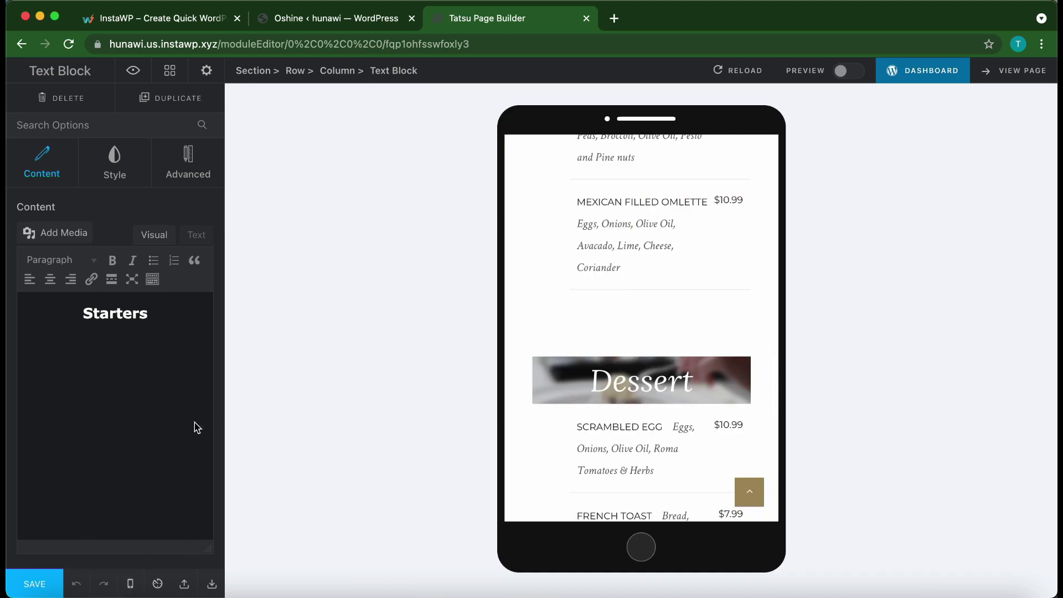
- Return the preview to desktop width, save the Menu page, and view it live in a new tab
click(131, 585)
click(131, 479)
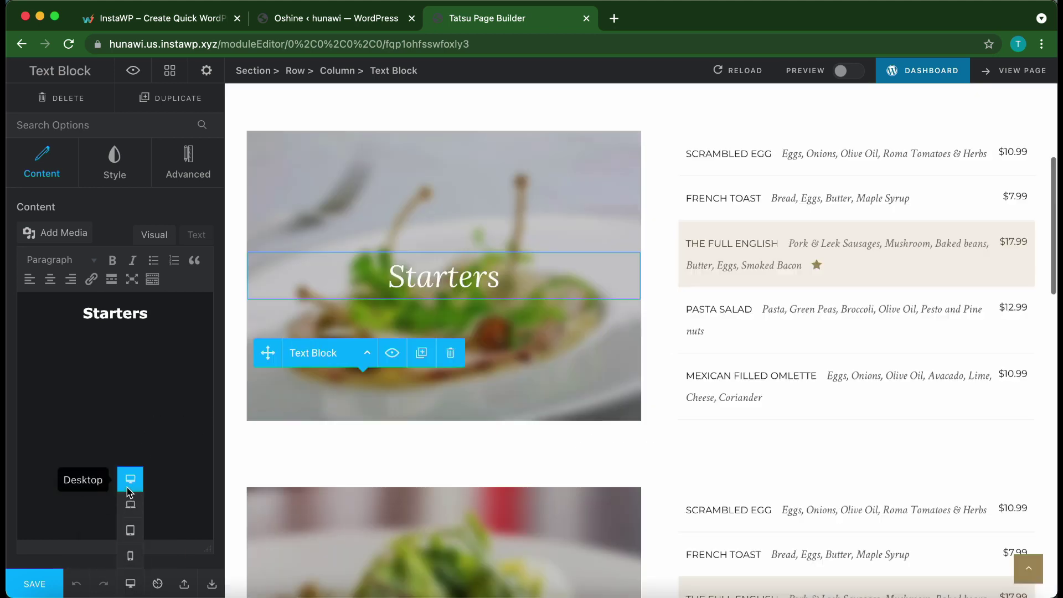
click(46, 584)
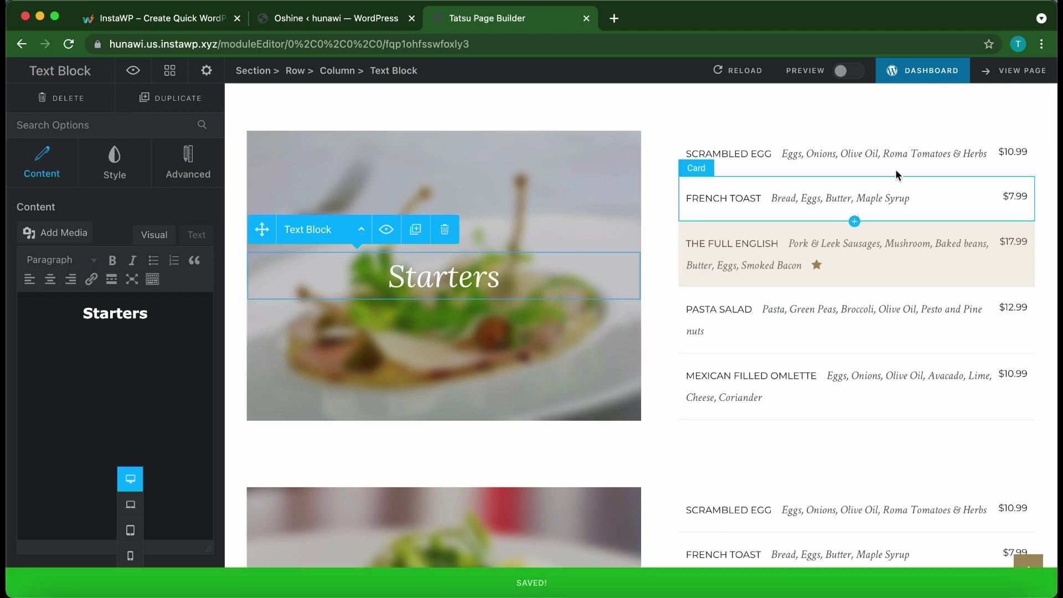
click(997, 71)
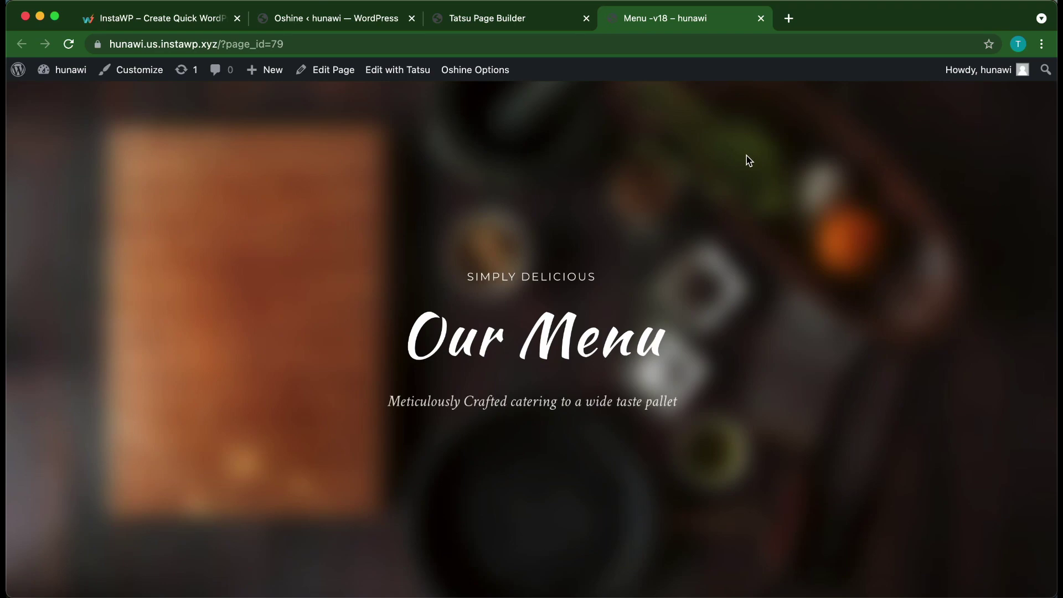
scroll(580, 278, down, 5)
scroll(581, 276, down, 20)
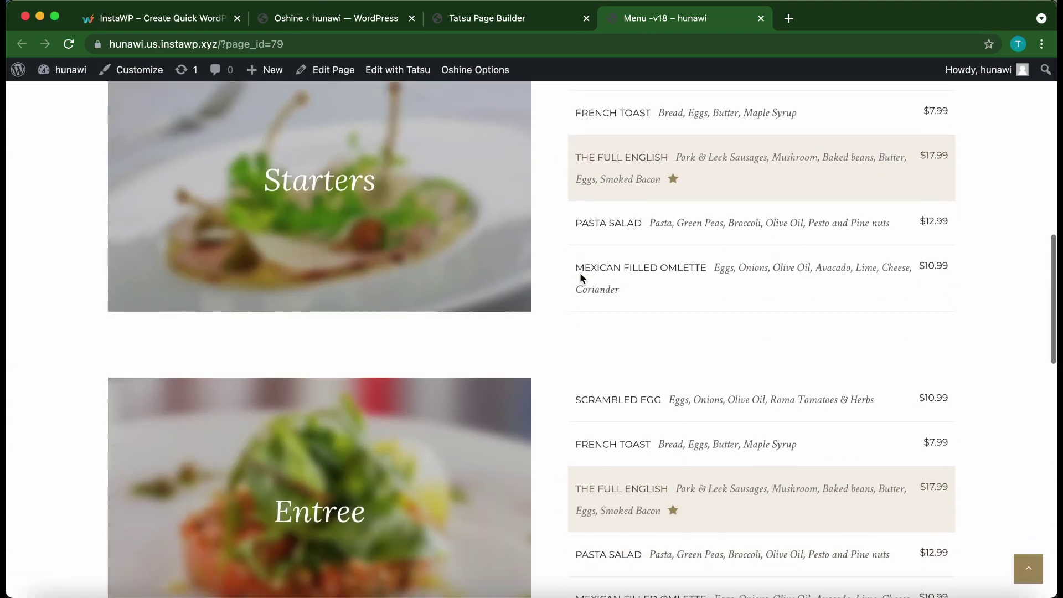
scroll(581, 275, down, 5)
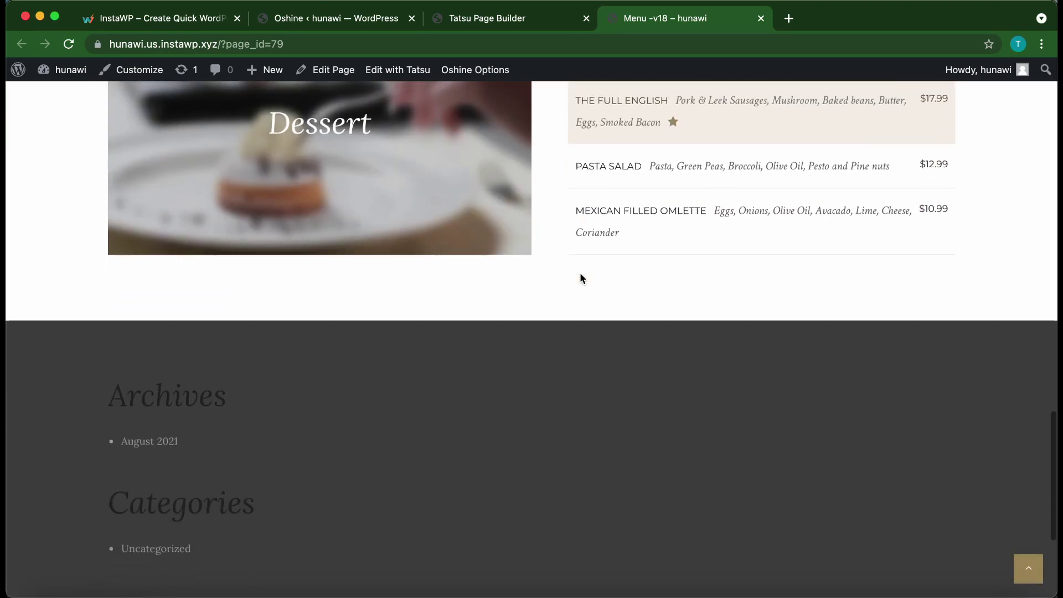
scroll(581, 276, up, 15)
scroll(579, 277, up, 10)
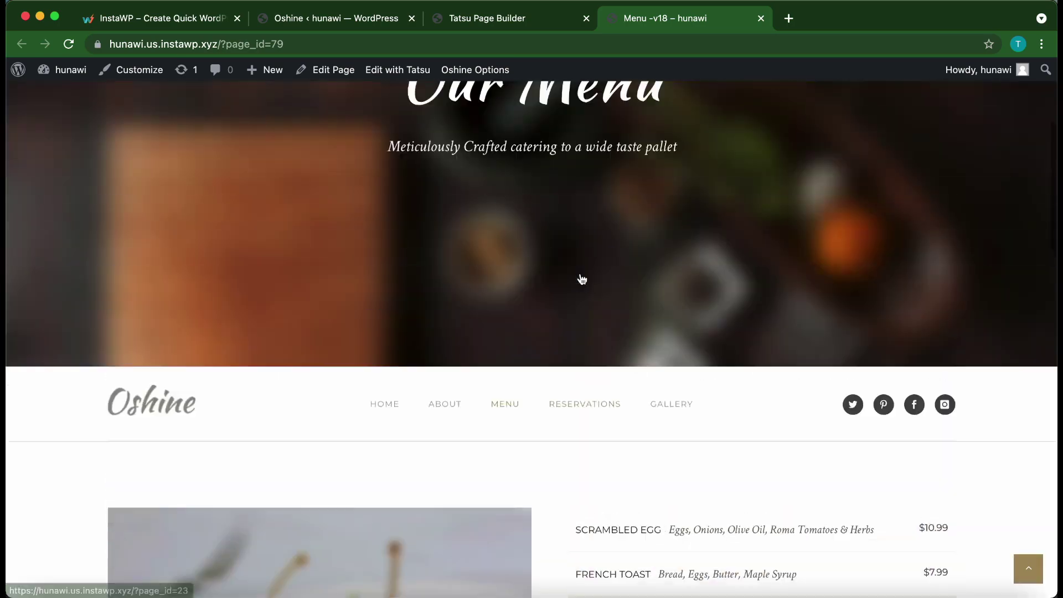